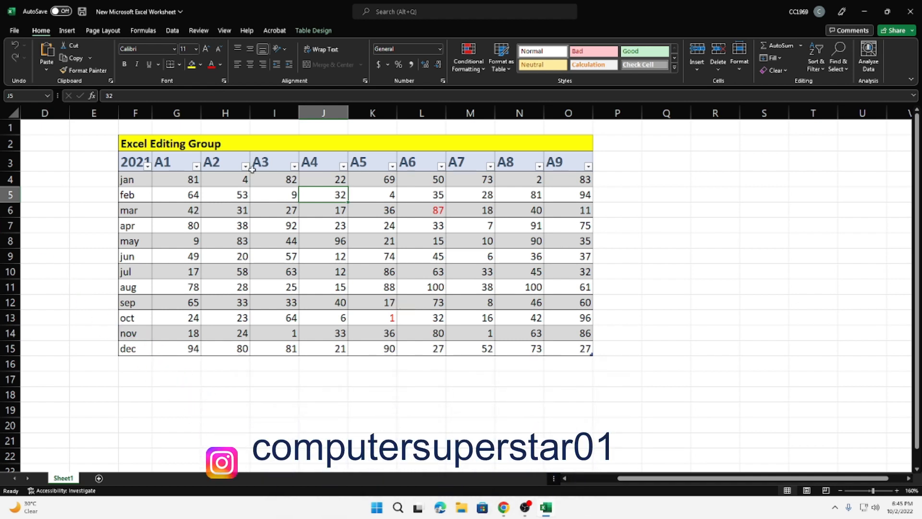
Select cells in the Excel Editing Group table and preview the Fill dropdown without choosing
left_click(136, 136)
left_click(463, 225)
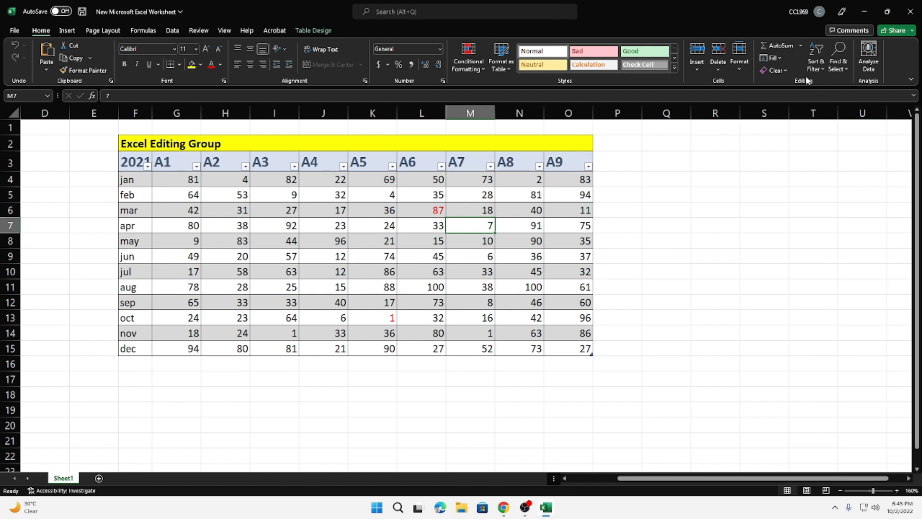
left_click(781, 59)
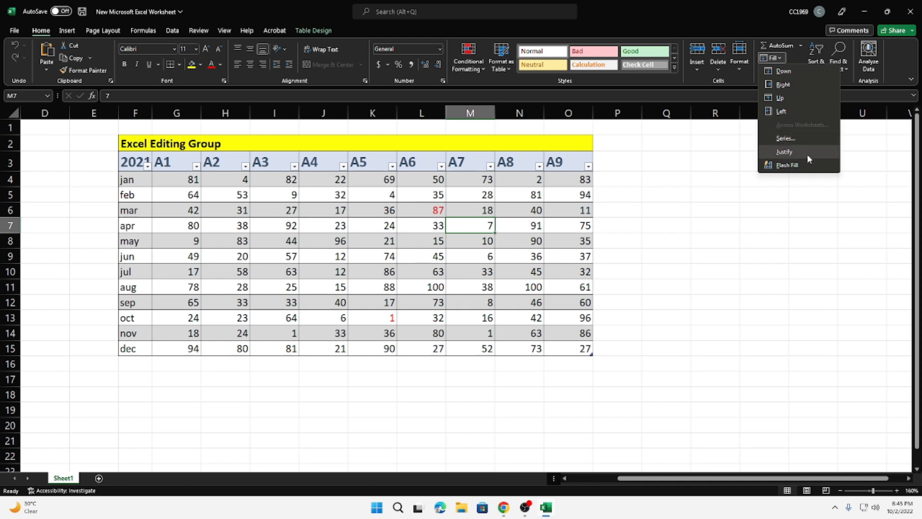
left_click(723, 198)
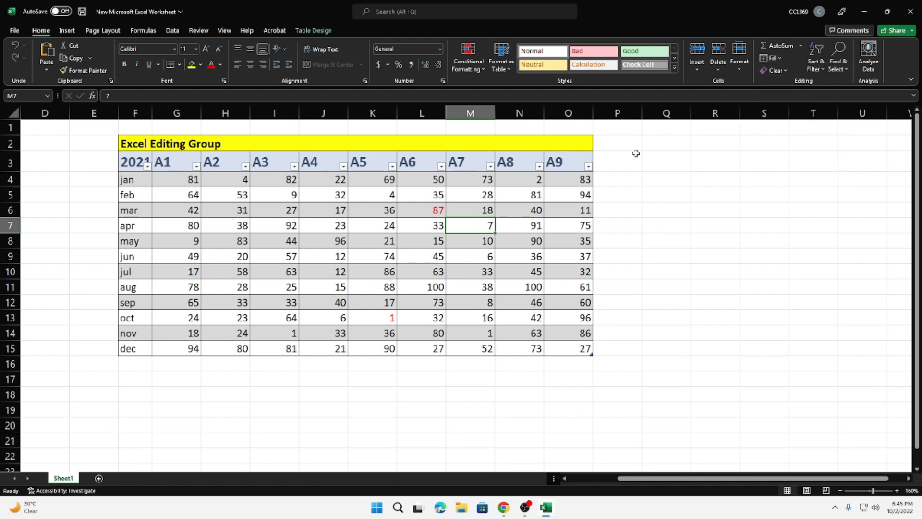
Select a few cells and columns F through O, then add a new blank Sheet2
left_click(183, 177)
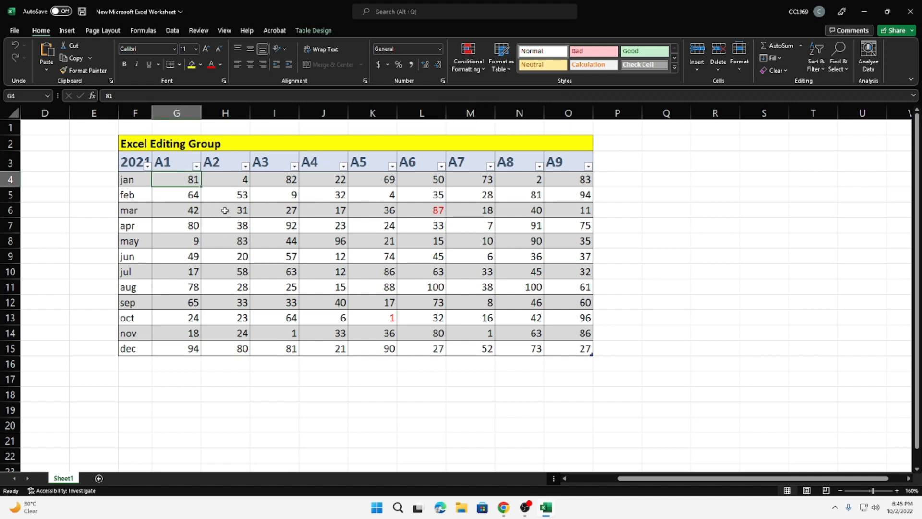
left_click(637, 209)
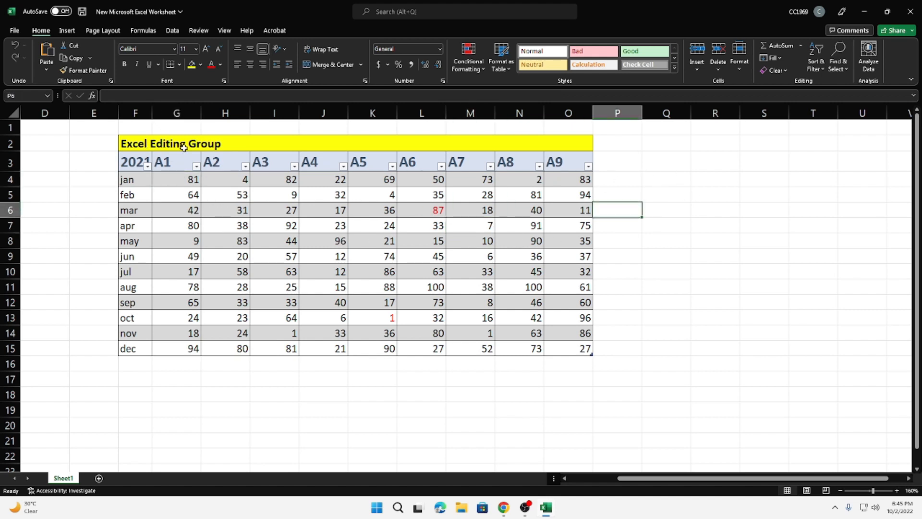
left_click(638, 167)
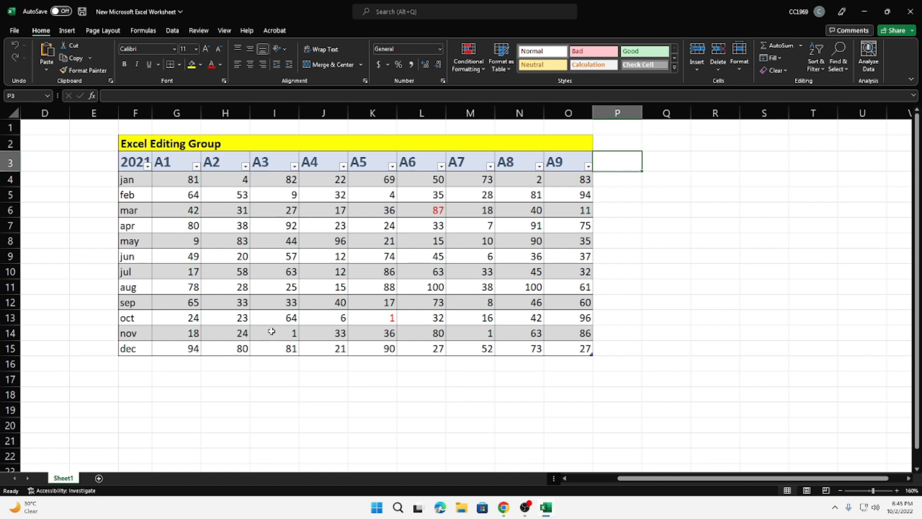
left_click_drag(136, 112, 568, 112)
left_click(372, 378)
left_click(99, 478)
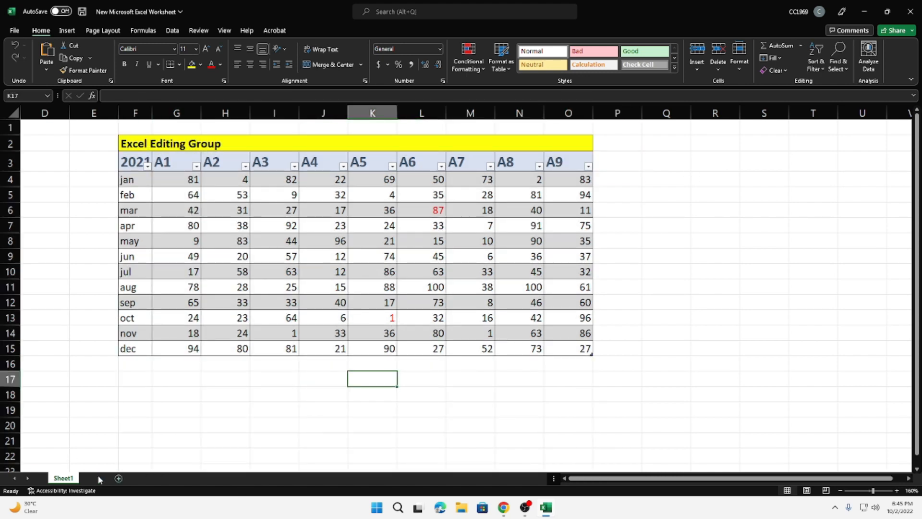
Enter 1 in H5 and 2 in H6 on Sheet2
left_click(181, 187)
left_click(255, 160)
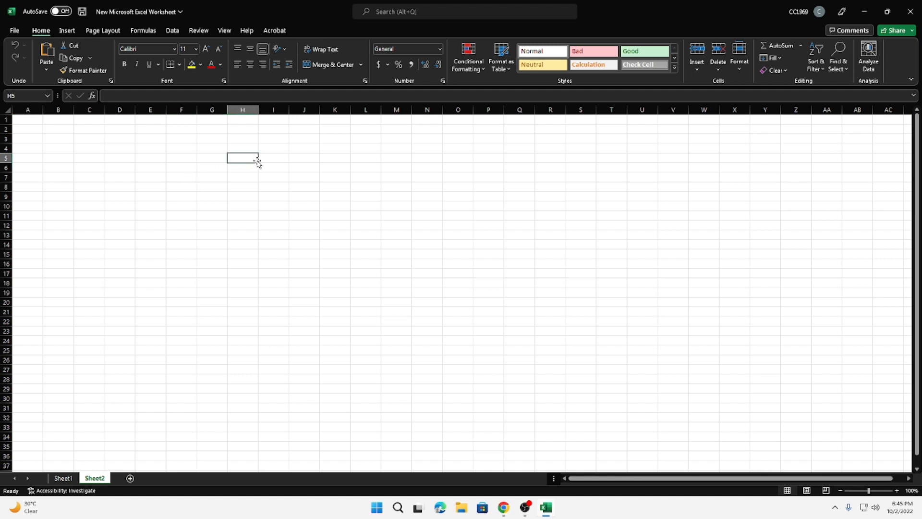
type("1")
key("Return")
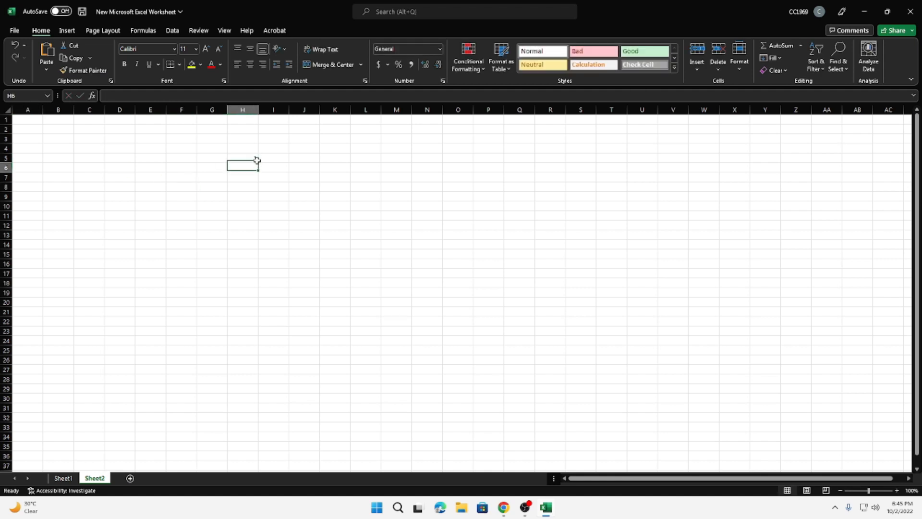
type("2")
key("Return")
Drag the fill handle from H5:H6 to extend the series 1–30 down to H34
left_click_drag(246, 159, 260, 440)
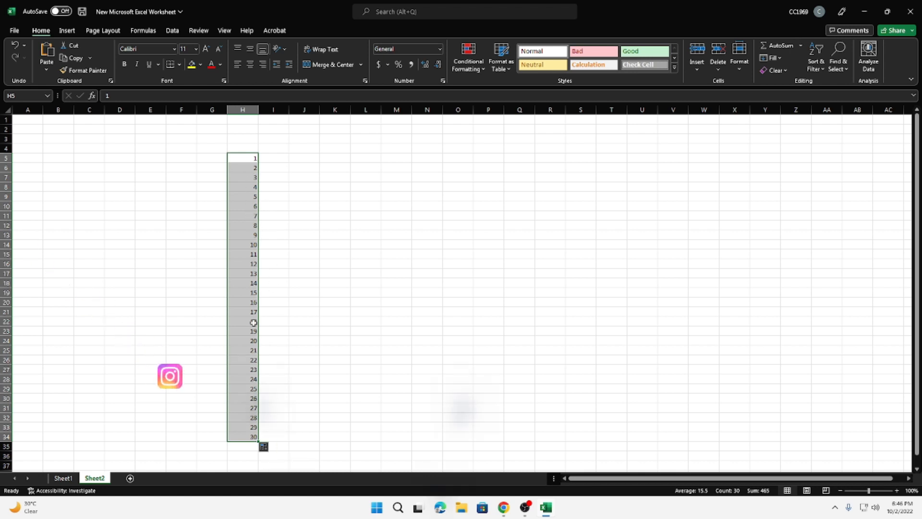
left_click_drag(263, 446, 253, 339)
scroll(425, 316, "up", 4)
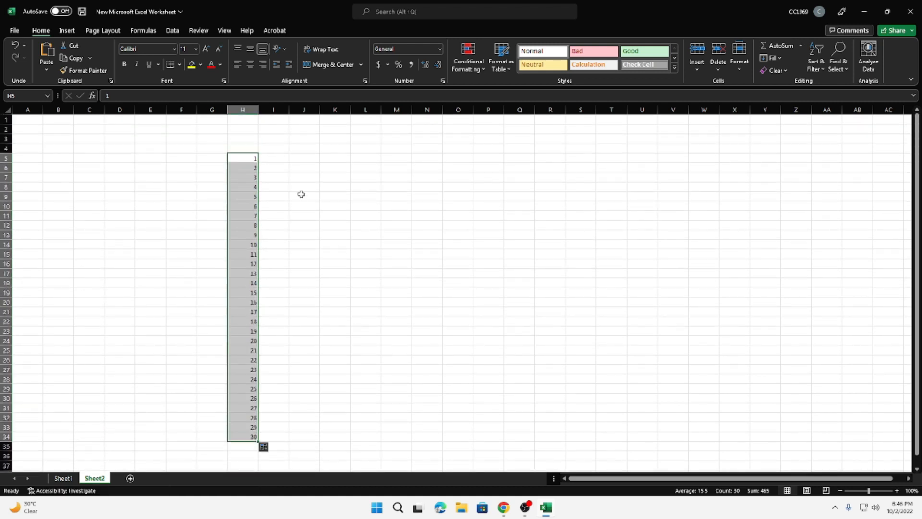
left_click(276, 158)
Enter 1 in I5 and use Fill Series in Columns, stop value 30, to fill I5:I34
type("1")
key("Return")
left_click(276, 159)
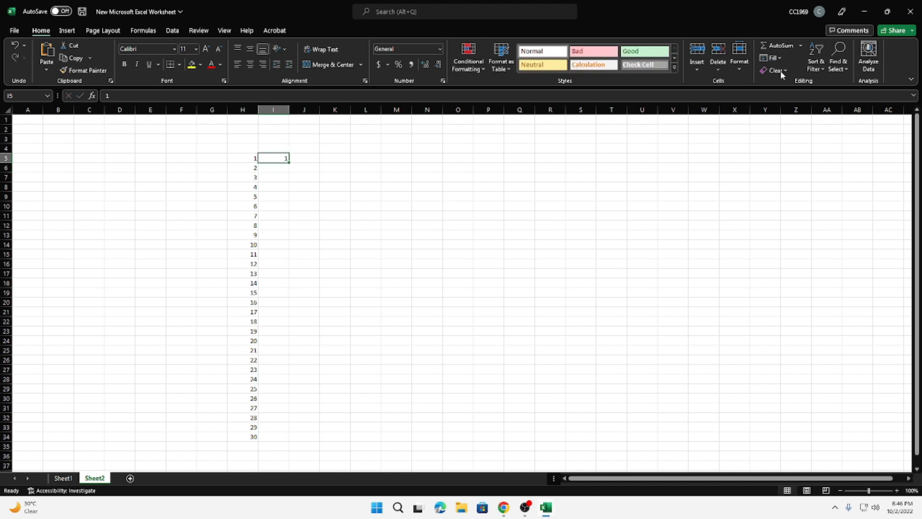
left_click(770, 58)
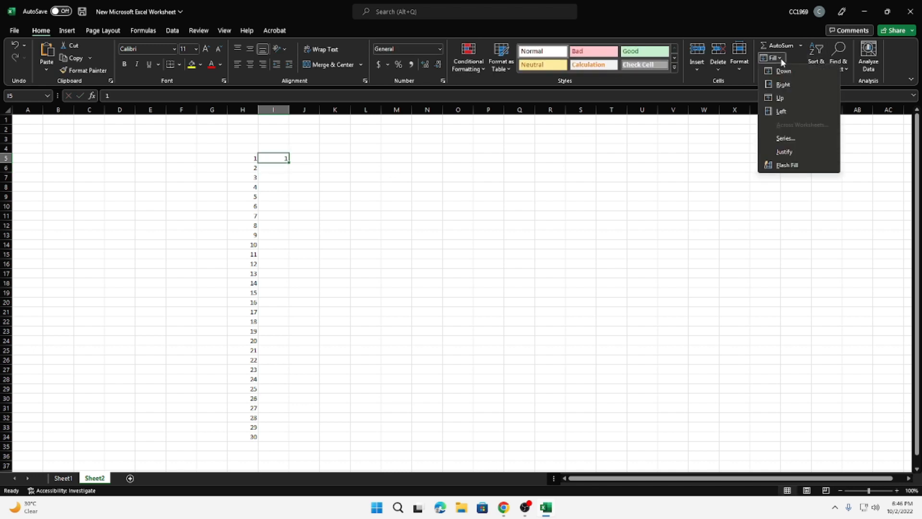
left_click(794, 140)
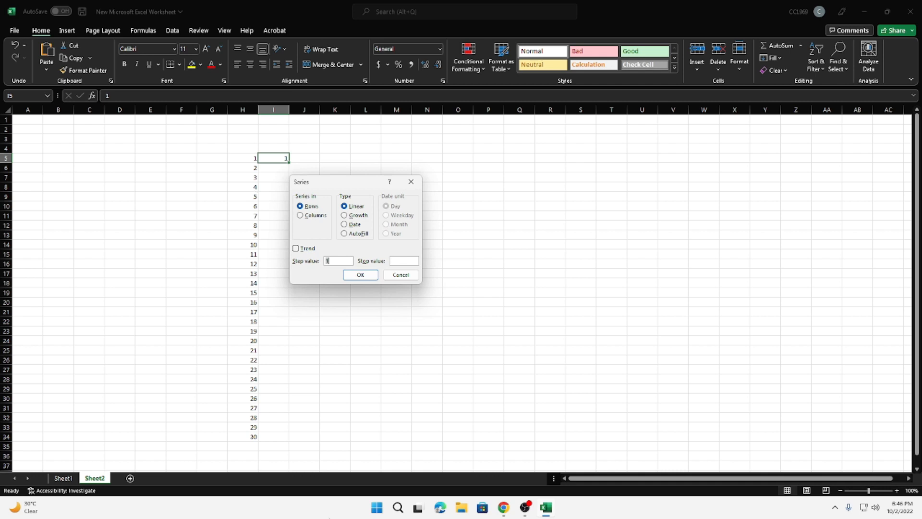
left_click(314, 216)
left_click(360, 274)
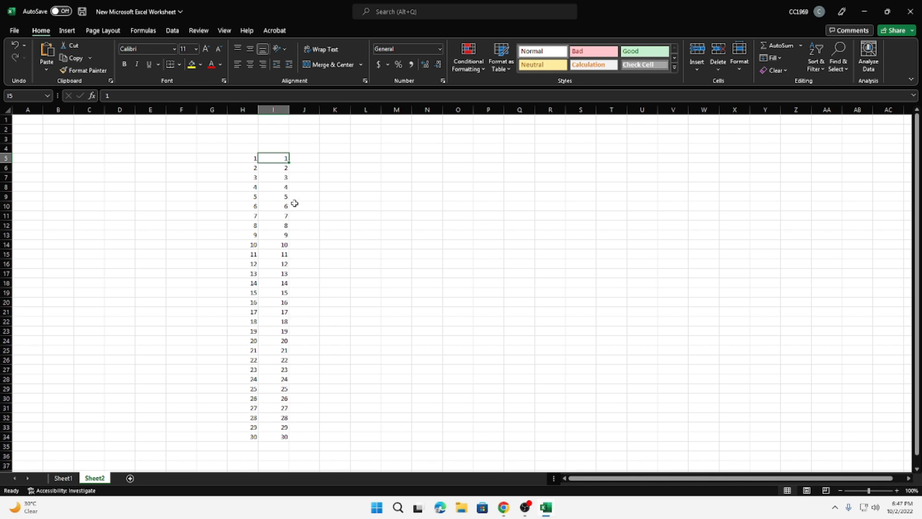
left_click(308, 158)
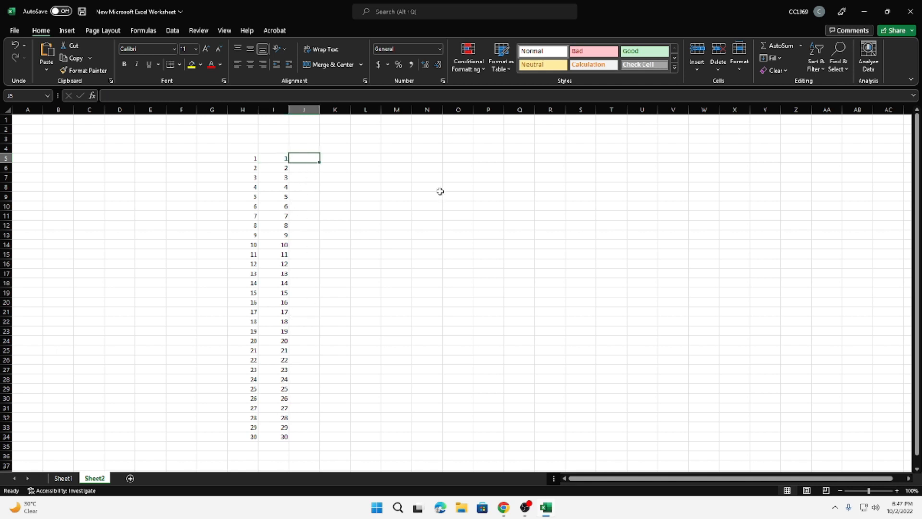
Enter 2 in J5 and fill a column series with step 2 up to 30 in J5:J19
type("2")
key("Return")
left_click(309, 160)
left_click(781, 58)
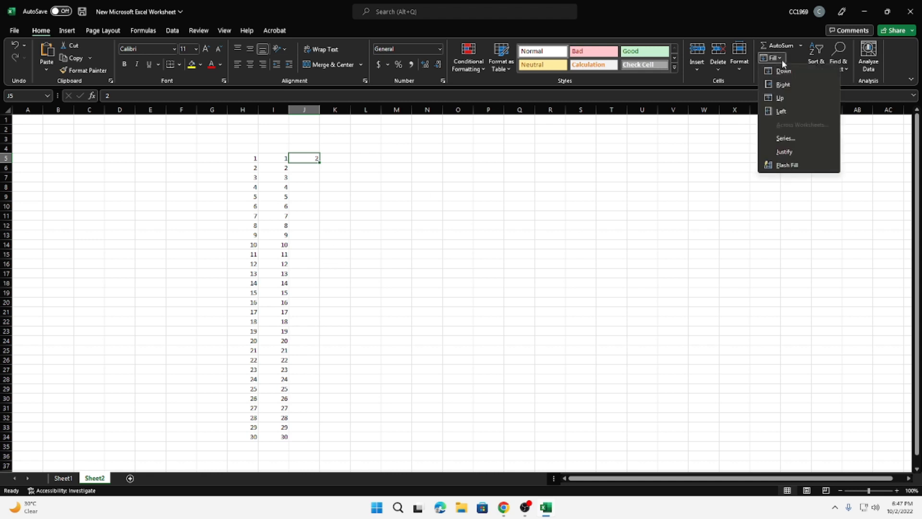
left_click(785, 138)
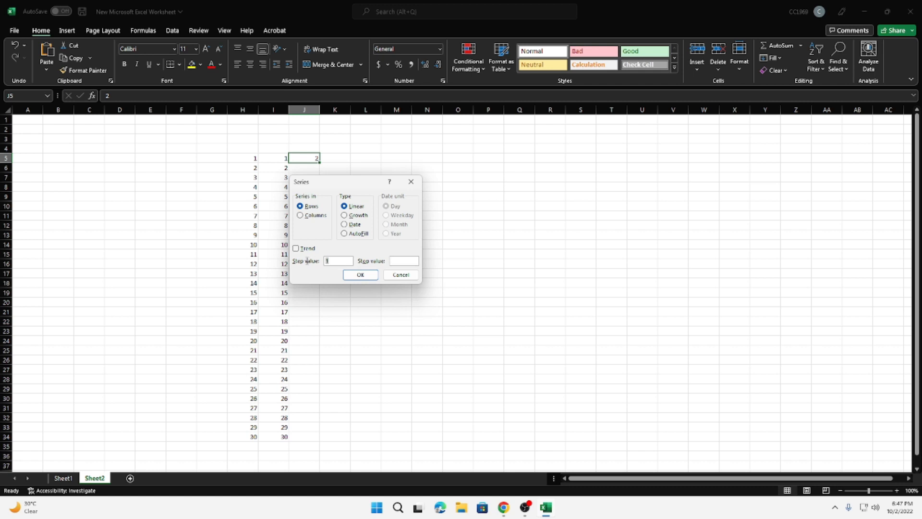
key("Return")
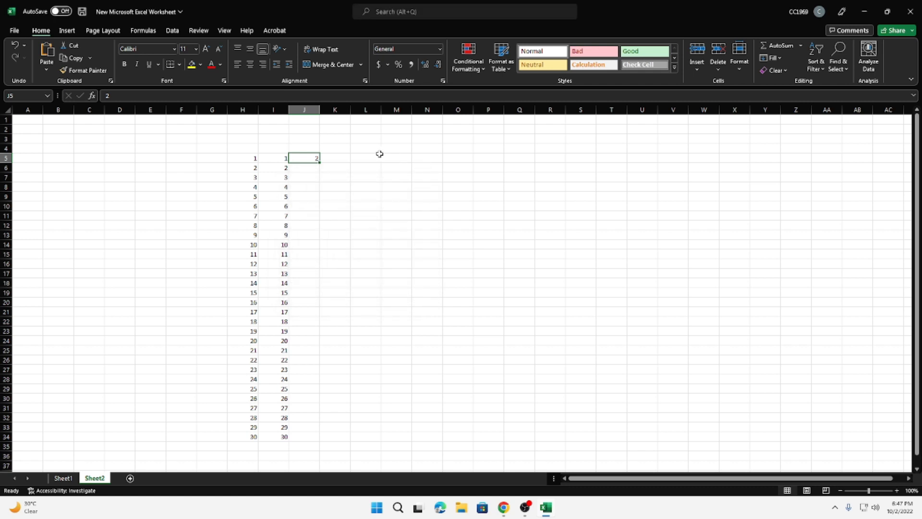
left_click(780, 59)
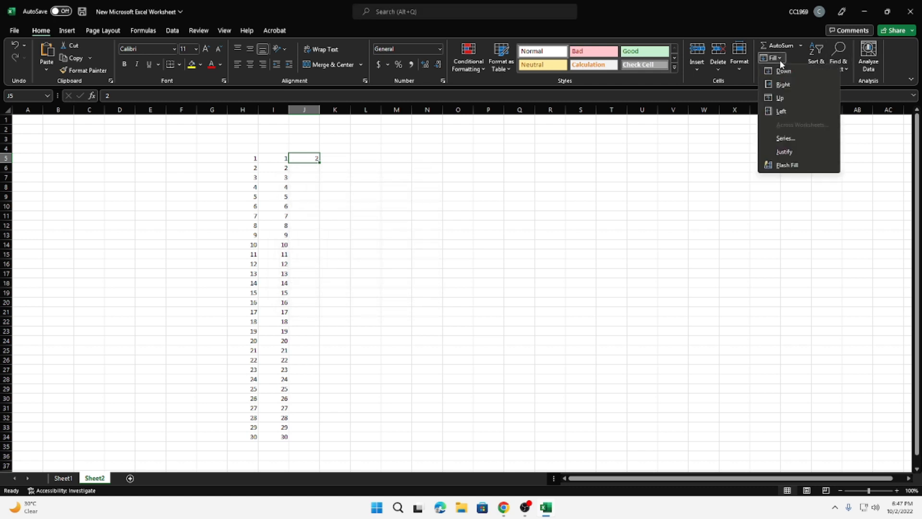
left_click(791, 139)
left_click(326, 217)
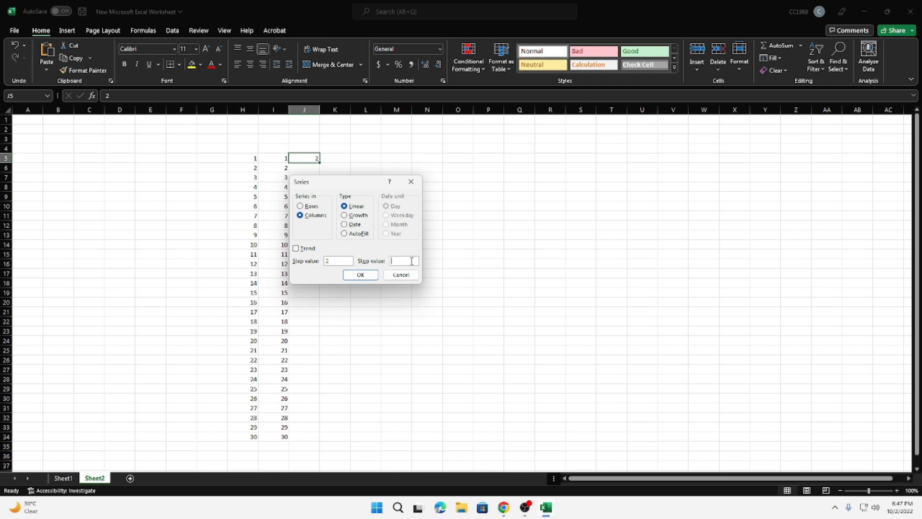
key("Return")
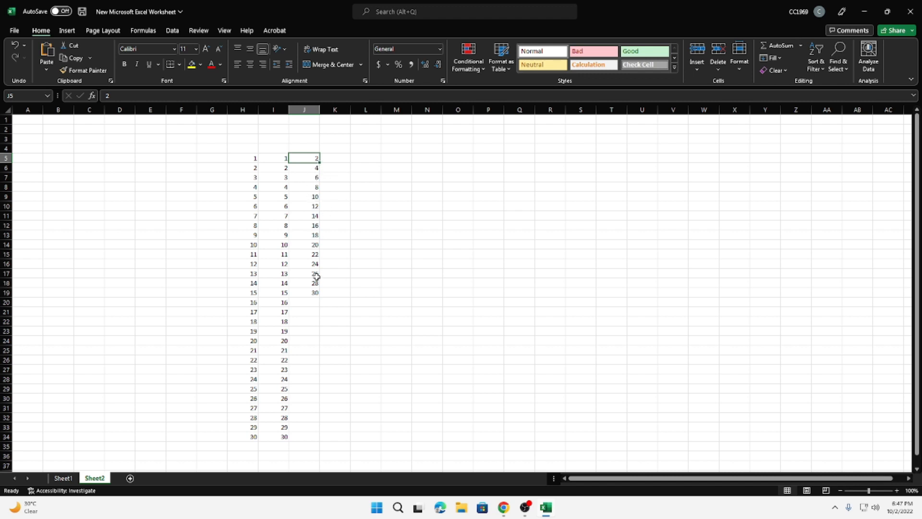
left_click(771, 58)
left_click(795, 143)
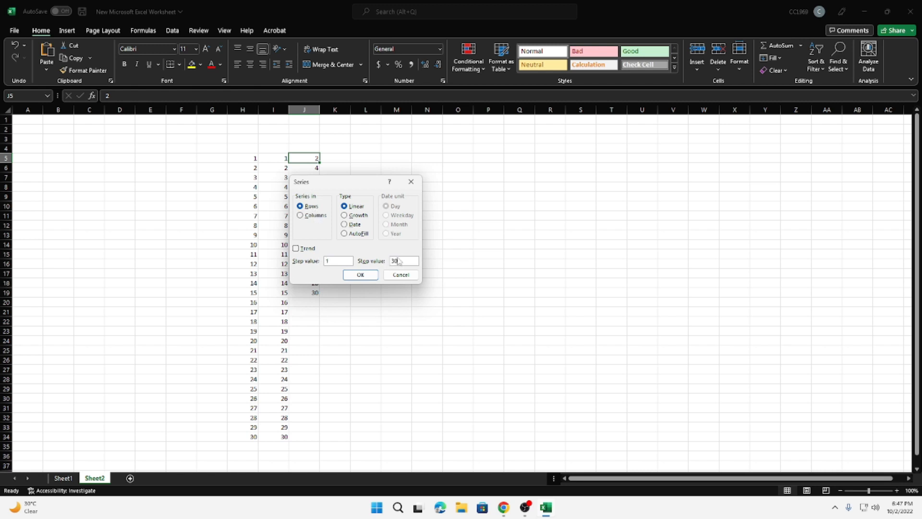
left_click(366, 276)
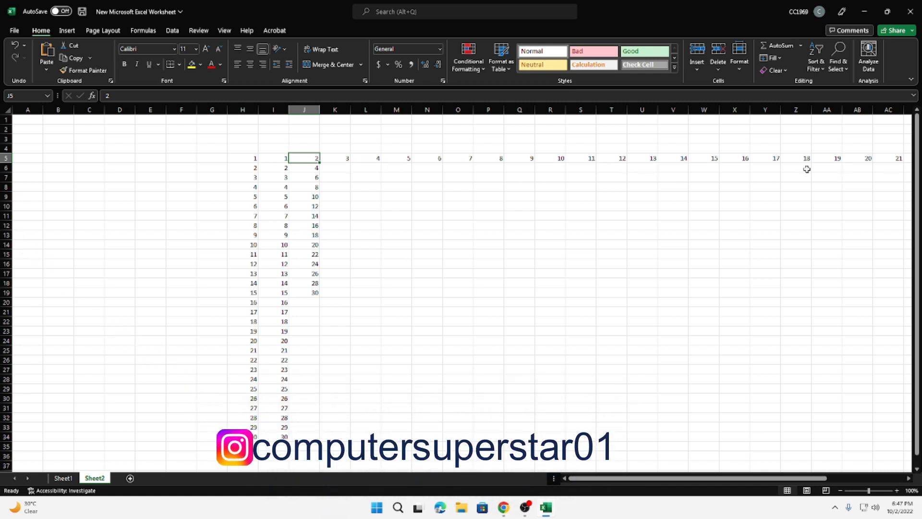
left_click_drag(644, 479, 573, 490)
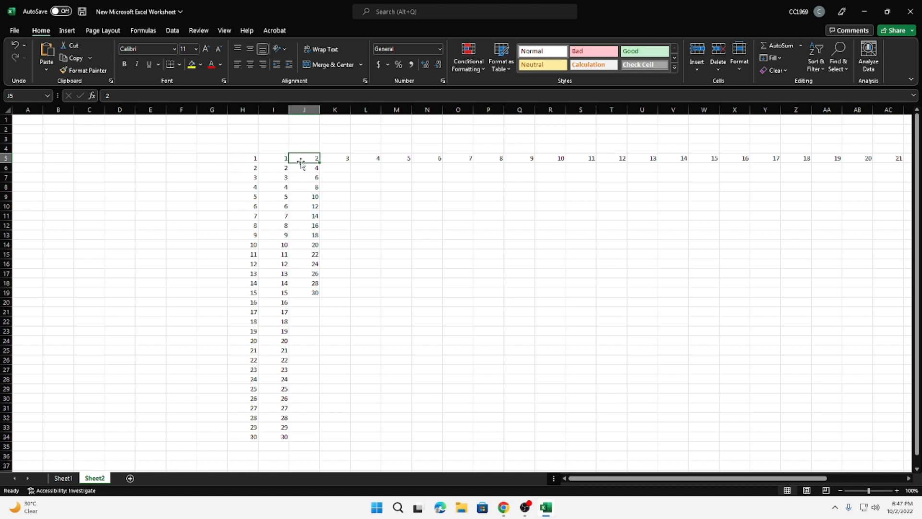
key("ctrl+z")
Select K5 and open the Series dialog, closing it without filling
left_click(337, 155)
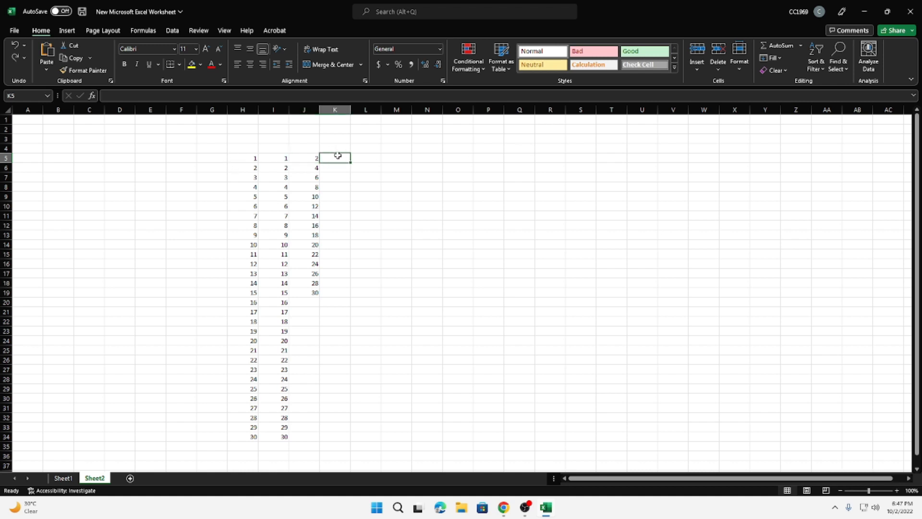
left_click(779, 57)
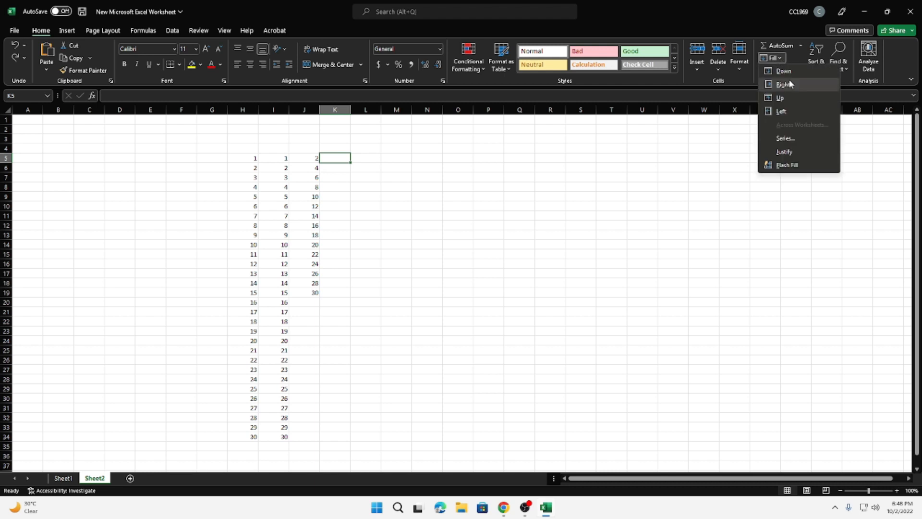
left_click(791, 137)
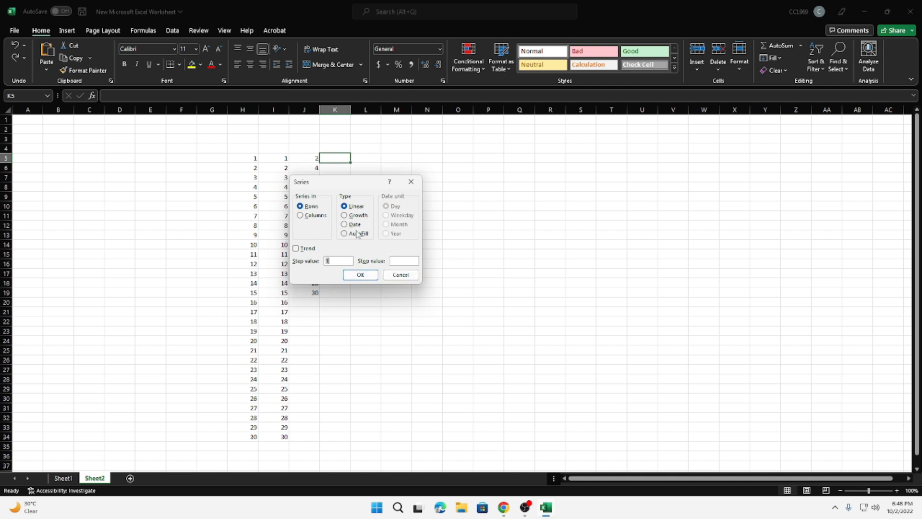
left_click(411, 182)
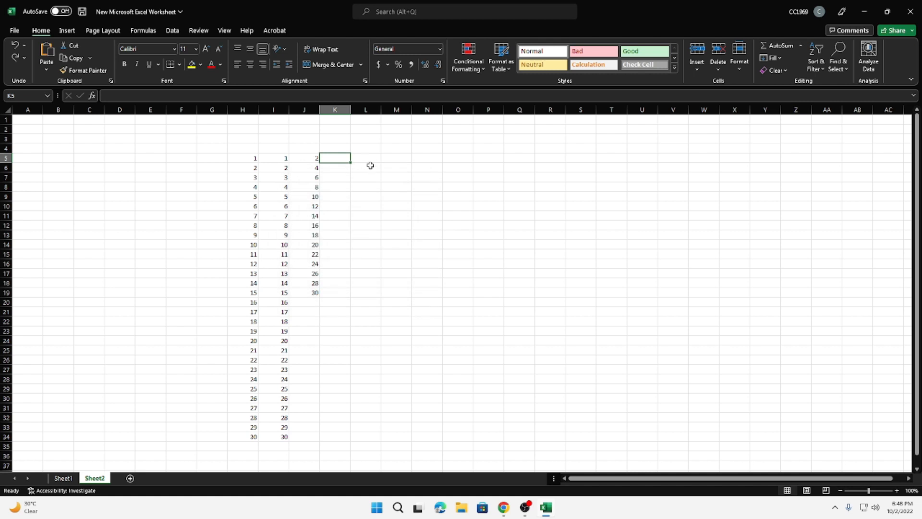
Enter the date 10/2/2022 in K5 and select K5:K19
type("1")
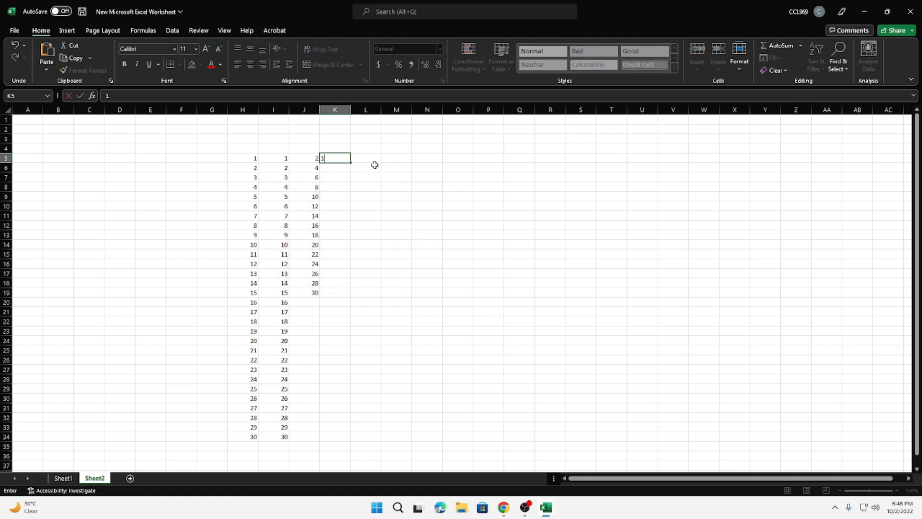
type("0/2/2022")
key("Return")
left_click(337, 159)
left_click_drag(336, 159, 340, 297)
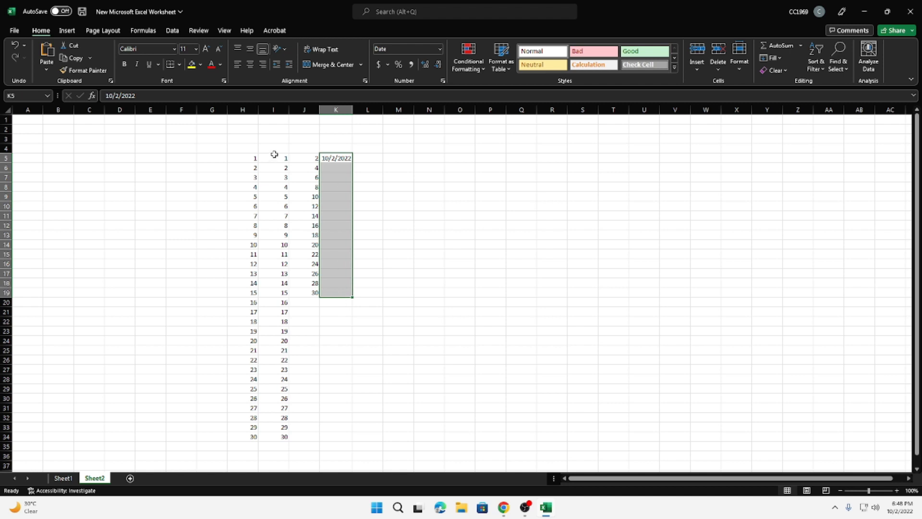
Fill K5:K19 with a daily date series, autofit column K, then undo the fill
left_click(782, 58)
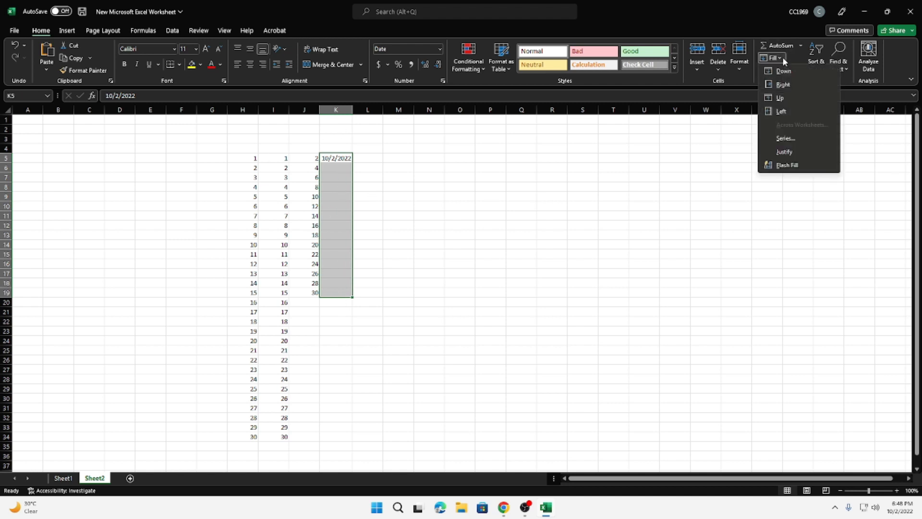
left_click(791, 138)
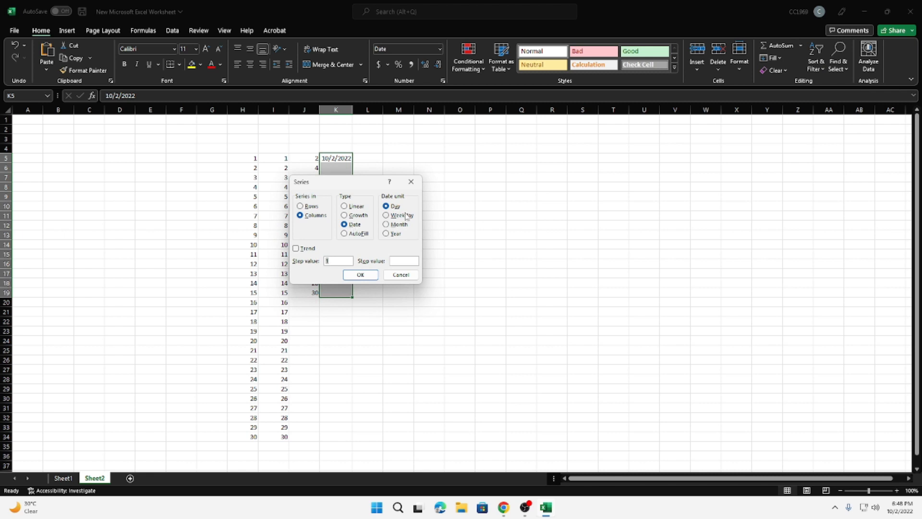
left_click_drag(375, 185, 464, 172)
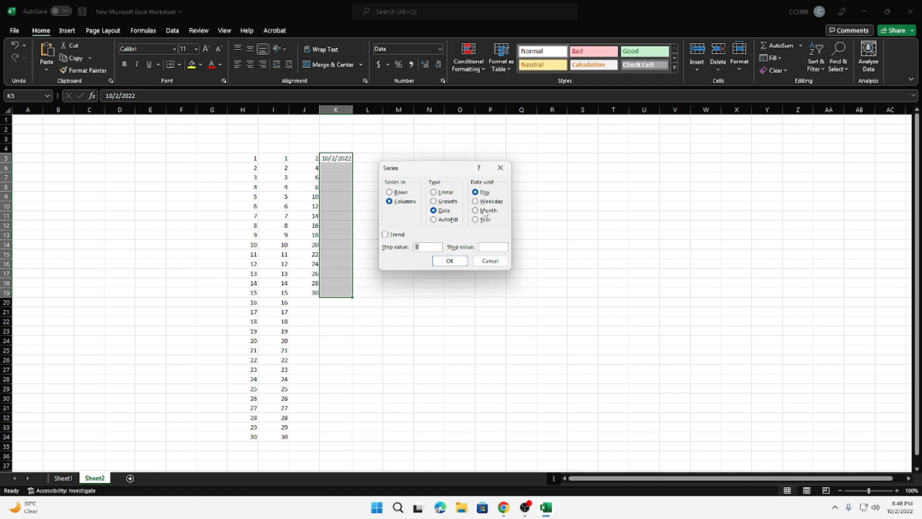
left_click(450, 261)
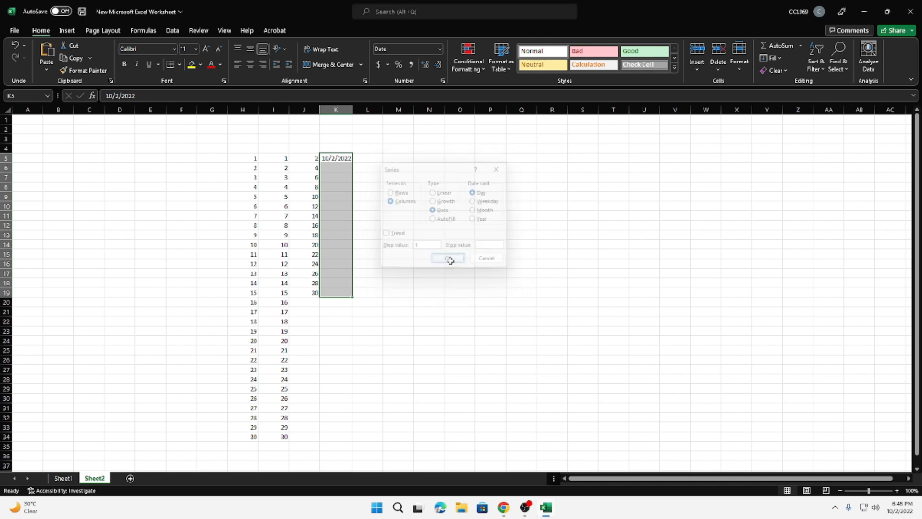
double_click(353, 110)
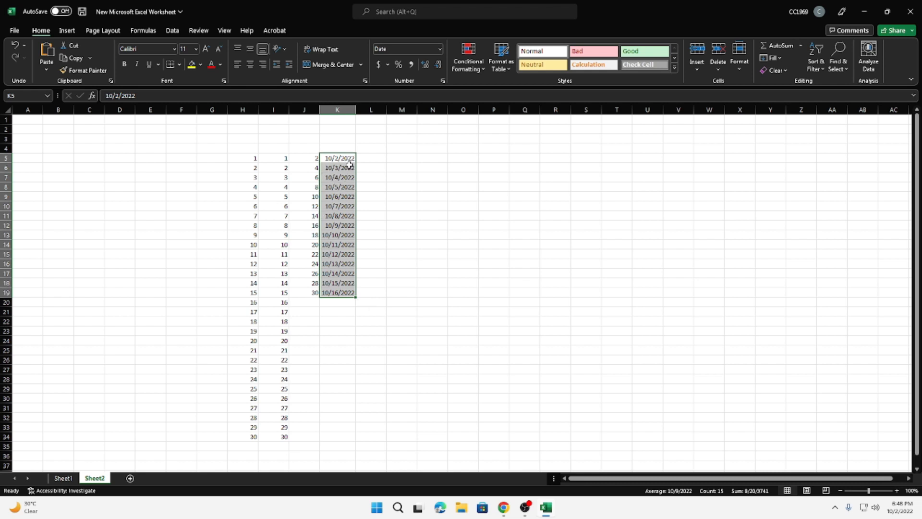
key("ctrl+z")
key("ctrl+z")
left_click_drag(353, 110, 367, 110)
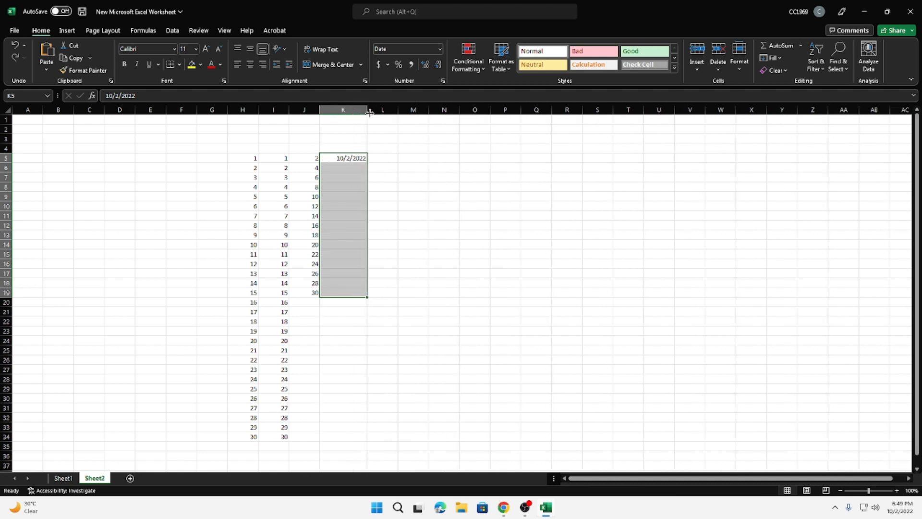
left_click(772, 57)
left_click(797, 139)
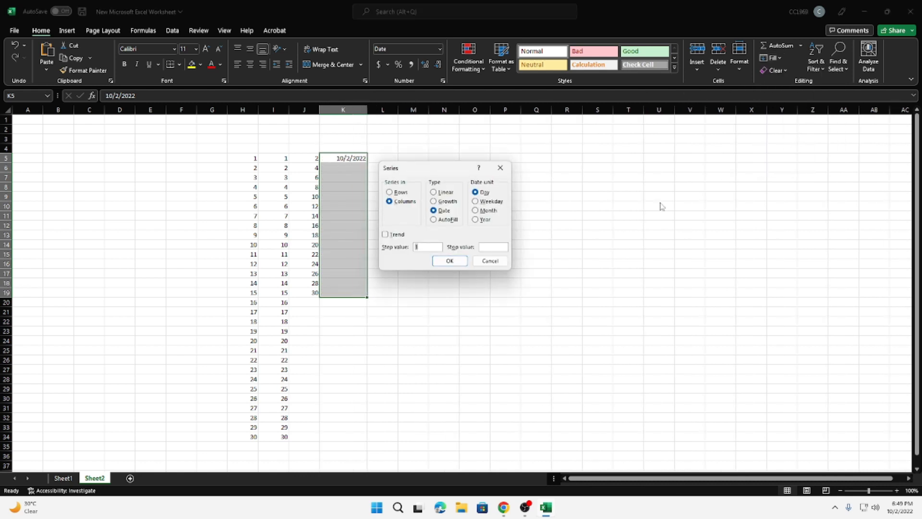
left_click(489, 201)
left_click(450, 260)
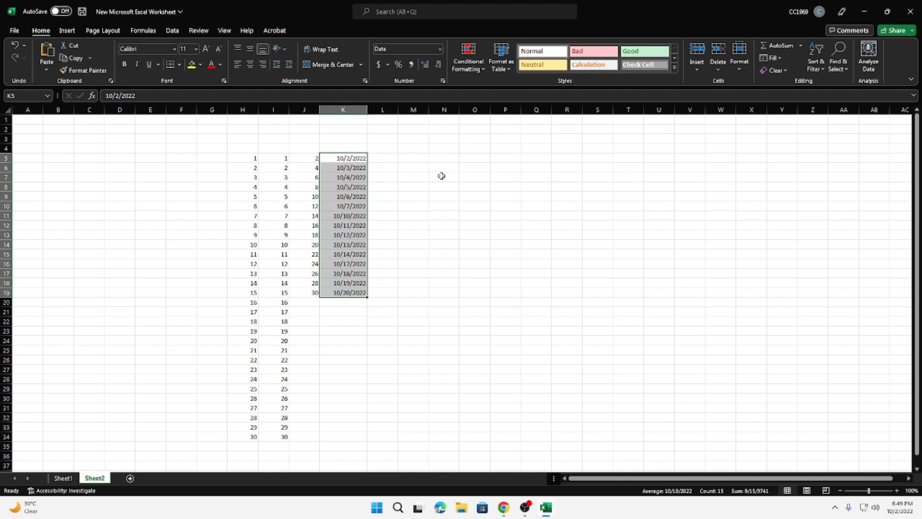
key("ctrl+z")
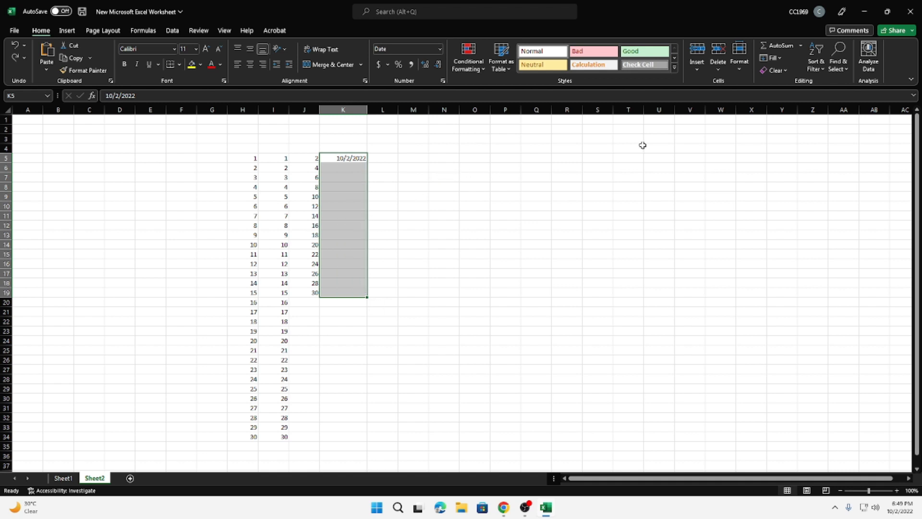
left_click(773, 58)
left_click(793, 135)
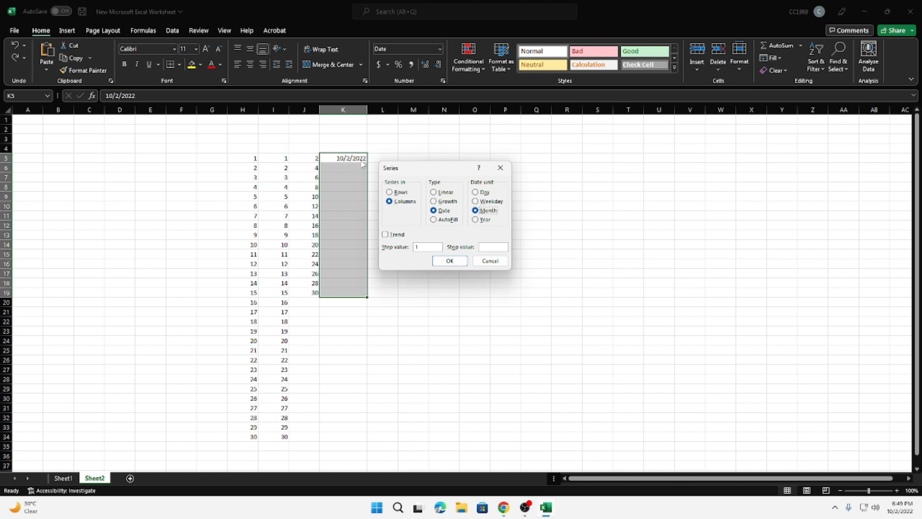
left_click(449, 261)
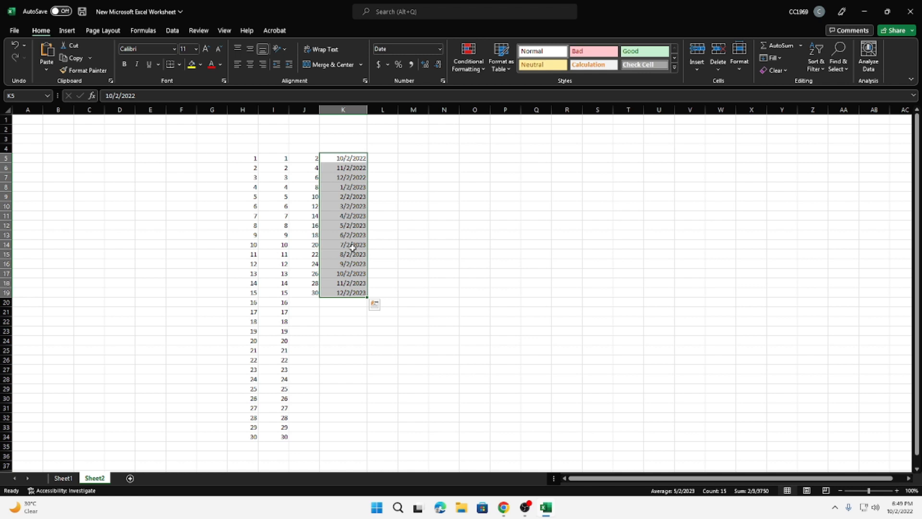
key("ctrl+z")
left_click(772, 58)
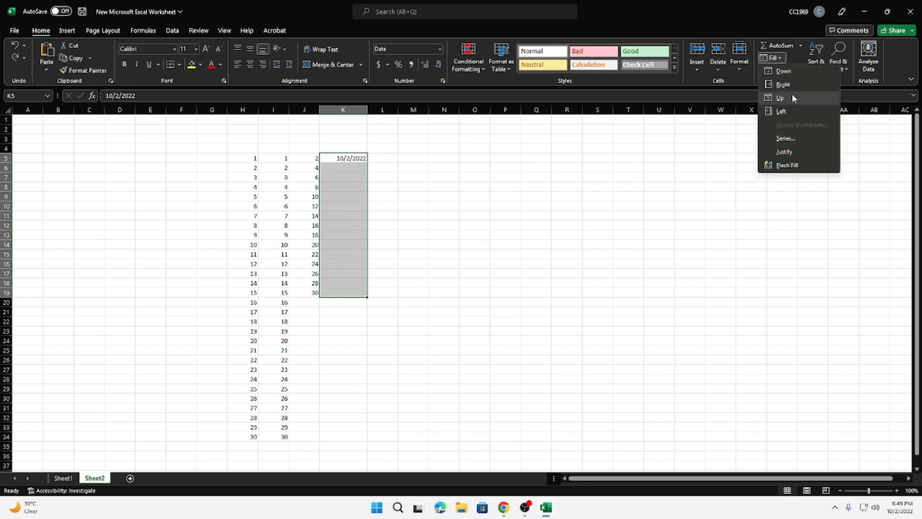
left_click(786, 138)
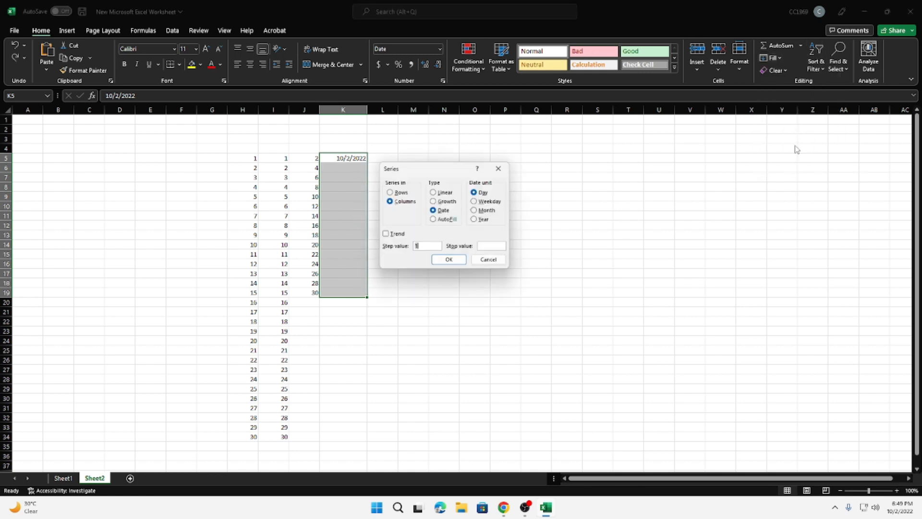
left_click(484, 220)
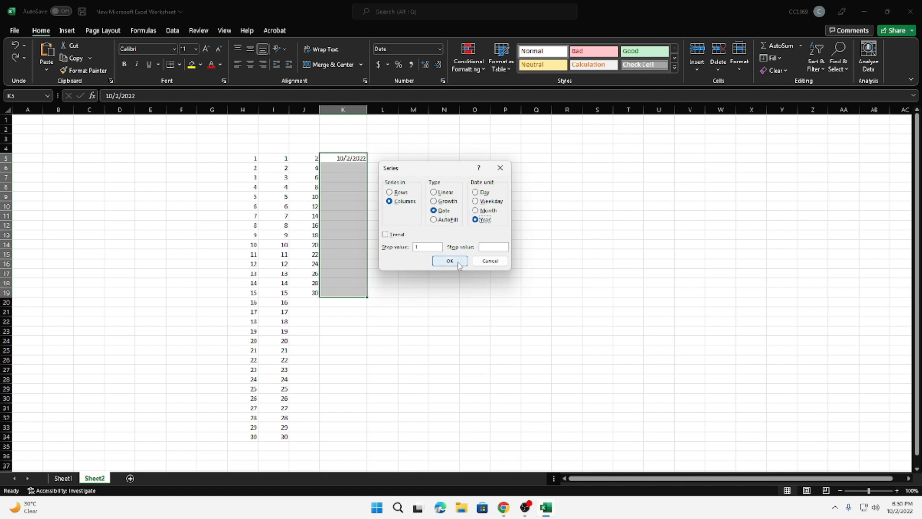
left_click(443, 264)
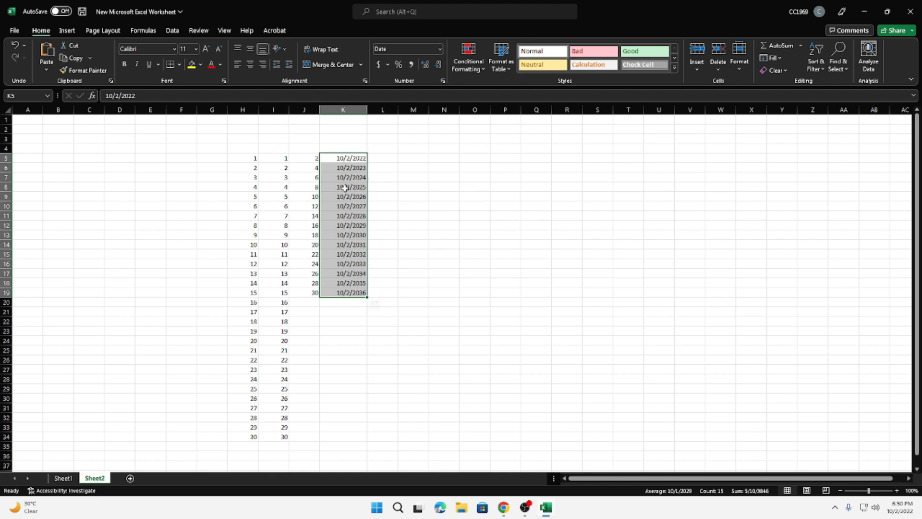
key("ctrl+z")
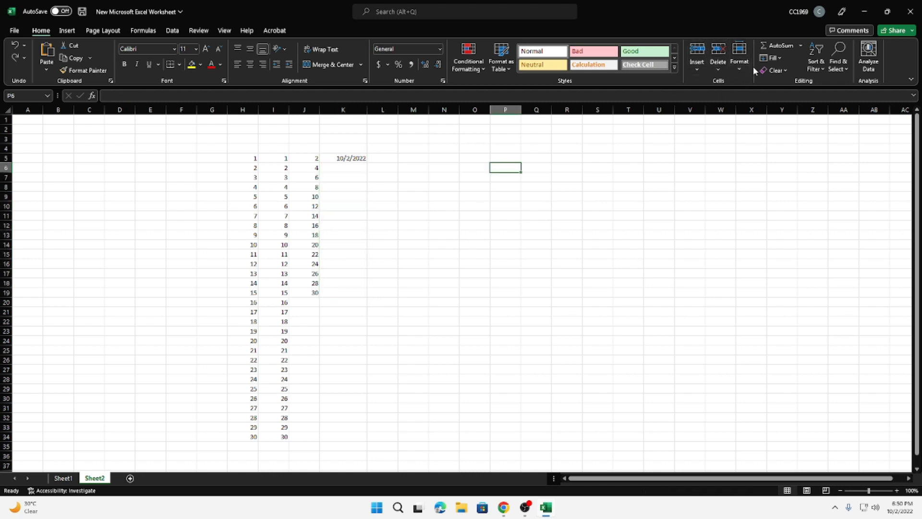
Dismiss the Series dialog and enter 2 in K6
left_click(773, 57)
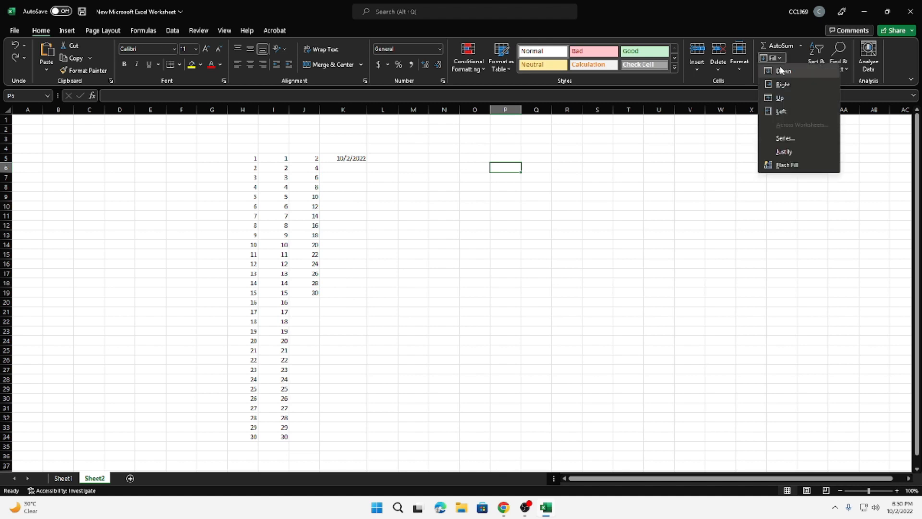
left_click(798, 137)
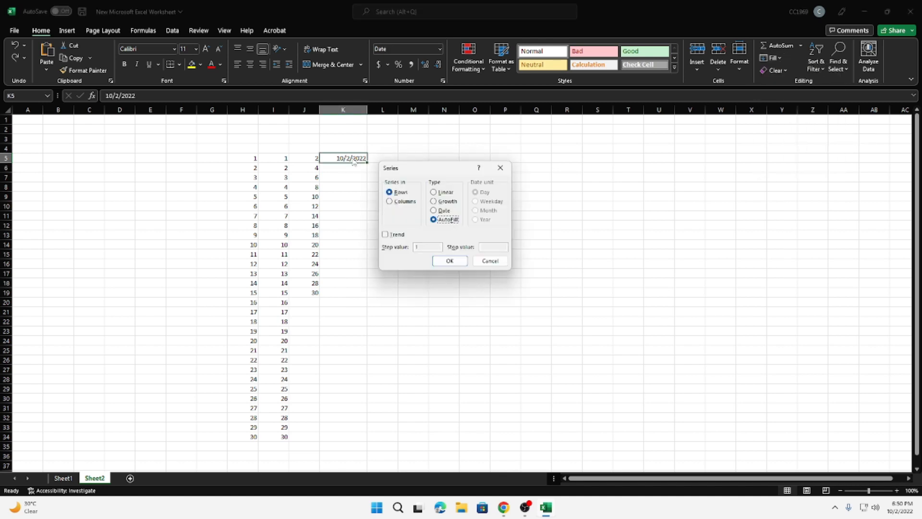
left_click(489, 259)
left_click(355, 168)
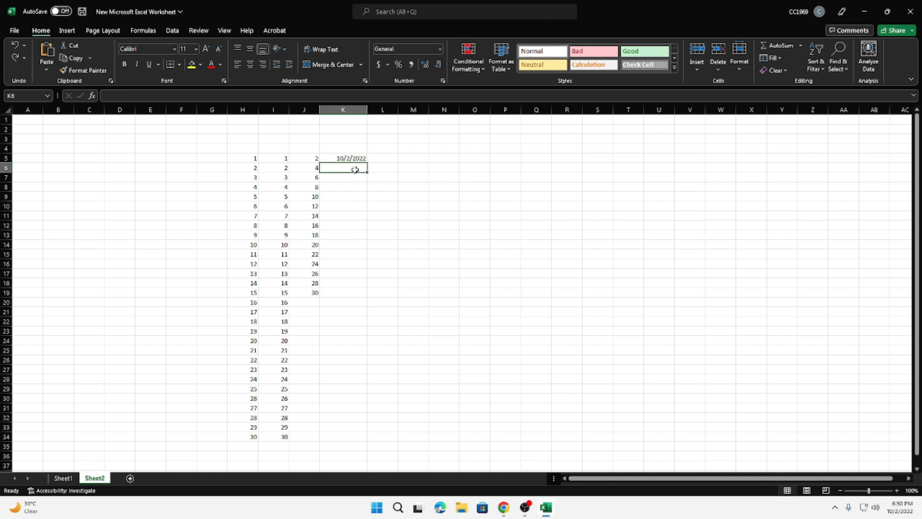
type("2")
key("Return")
Fill K6:K17 with 2 using the AutoFill series type, then undo it
left_click_drag(355, 169, 362, 273)
left_click(782, 57)
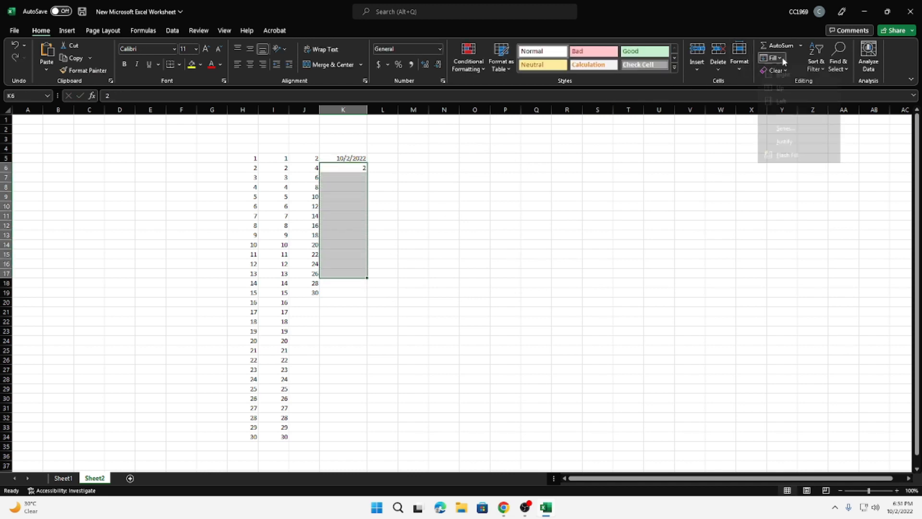
left_click(790, 138)
left_click(433, 219)
left_click(450, 261)
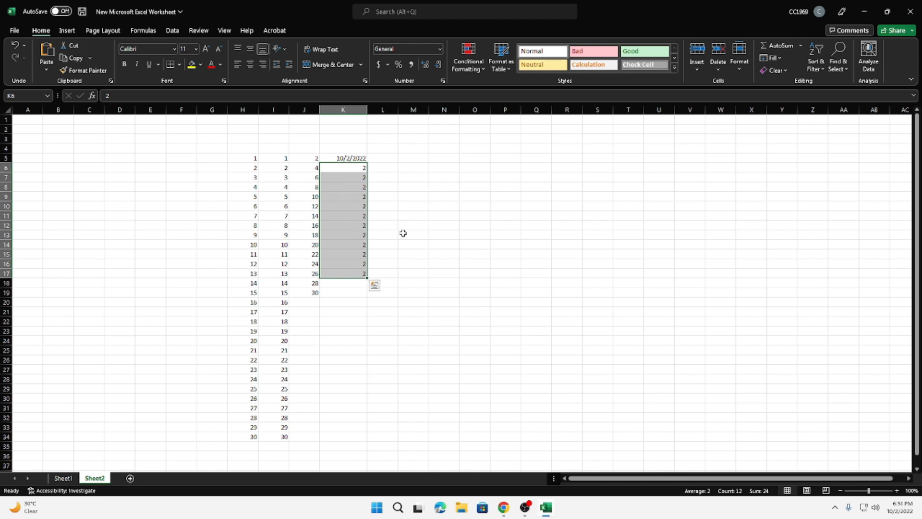
key("ctrl+z")
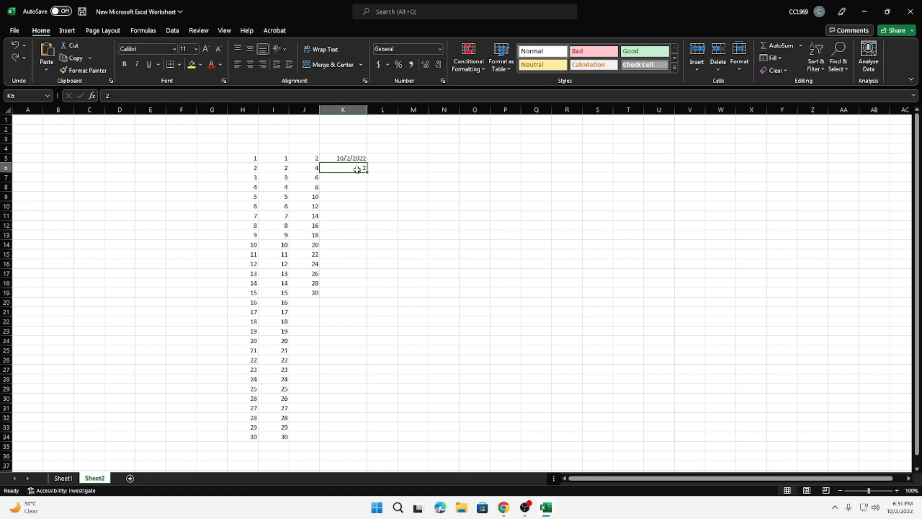
Preview the Growth series type, cancel, and move the 2 from K6 down to K10
left_click(781, 58)
left_click(783, 139)
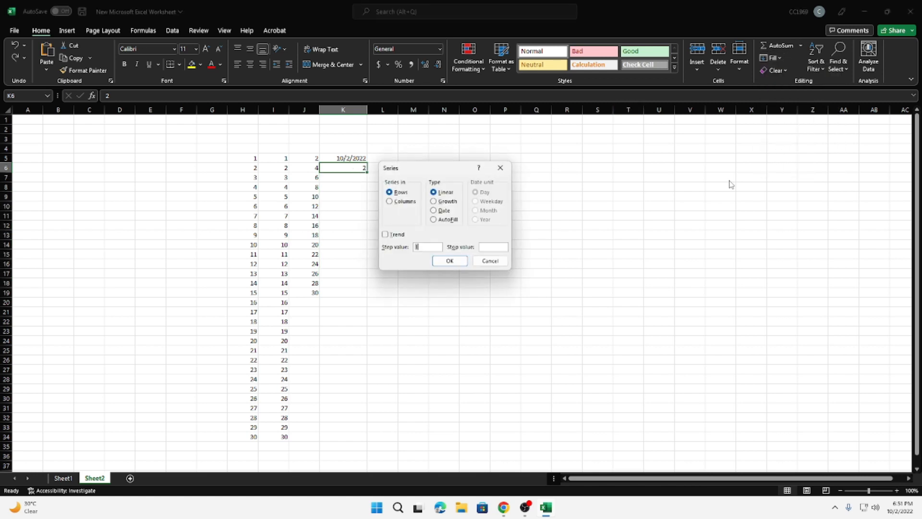
left_click(452, 204)
left_click(489, 261)
left_click_drag(355, 172, 360, 302)
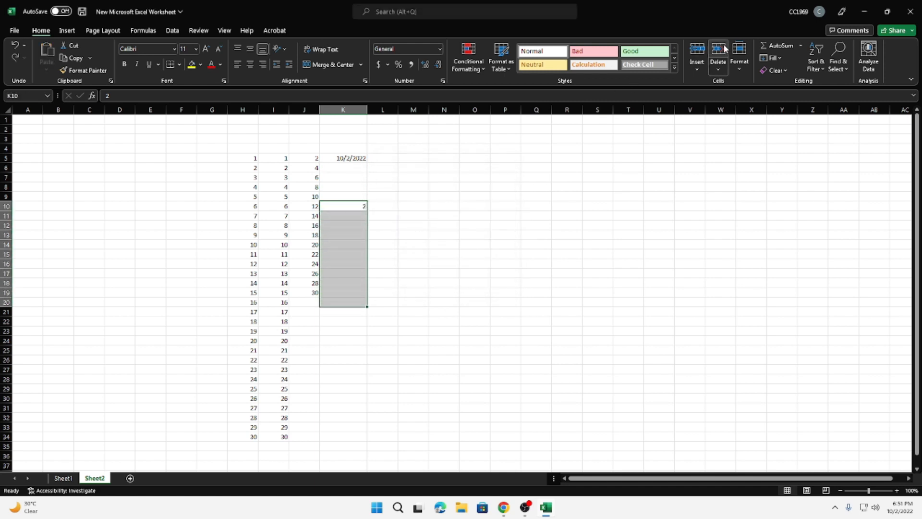
Fill K10:K20 with a Growth series of 2, then delete the filled values
left_click(772, 57)
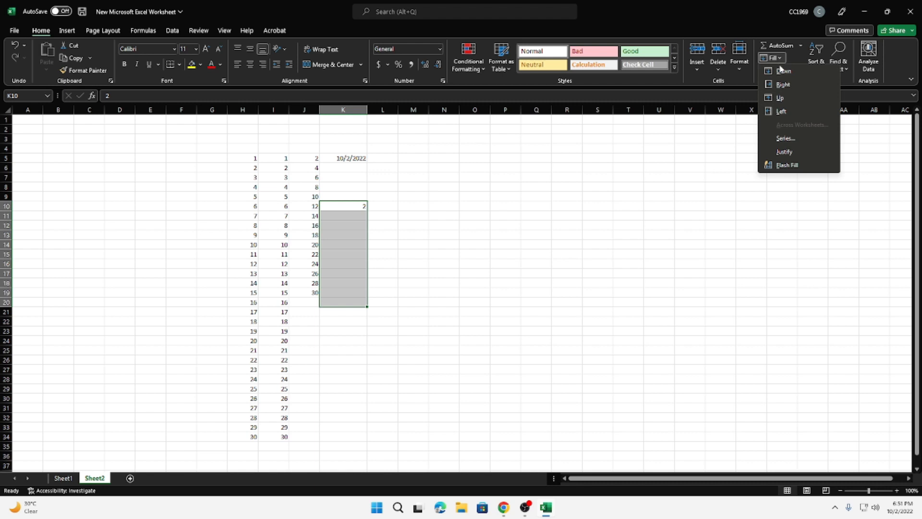
left_click(785, 138)
left_click(450, 203)
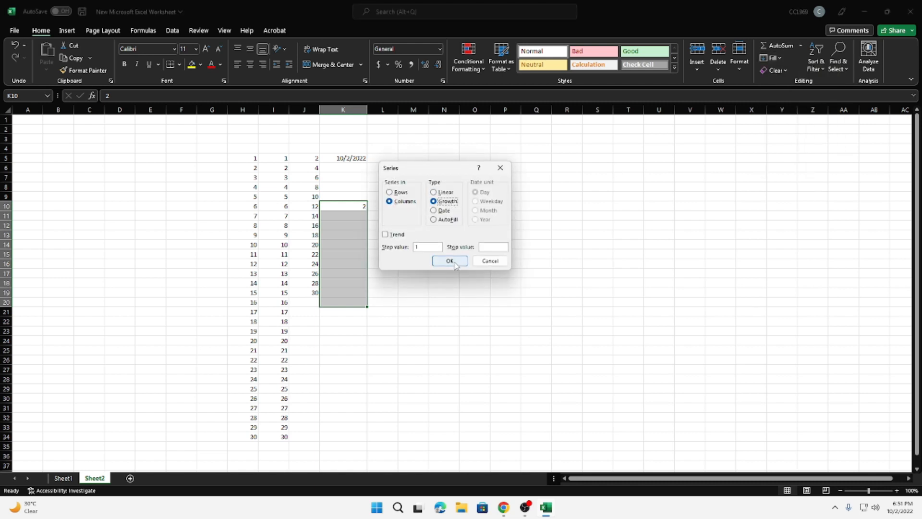
left_click(450, 261)
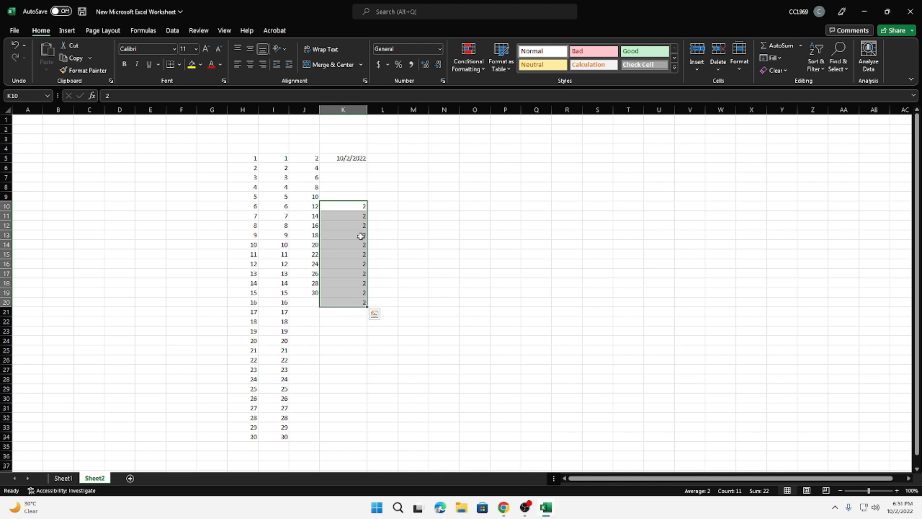
key("Delete")
left_click(382, 197)
left_click(783, 59)
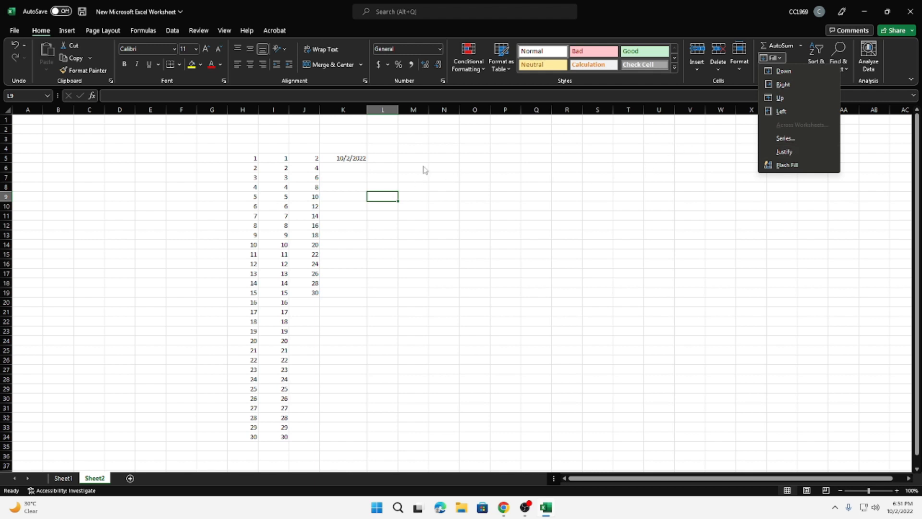
Enter a name in L7 and another in L8, then Justify them into one line in L7
left_click(388, 183)
left_click(386, 177)
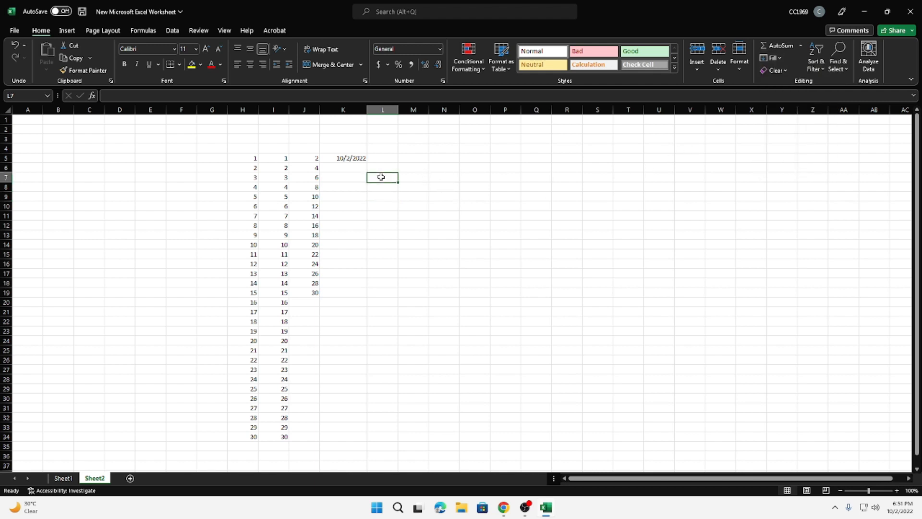
type("vikas")
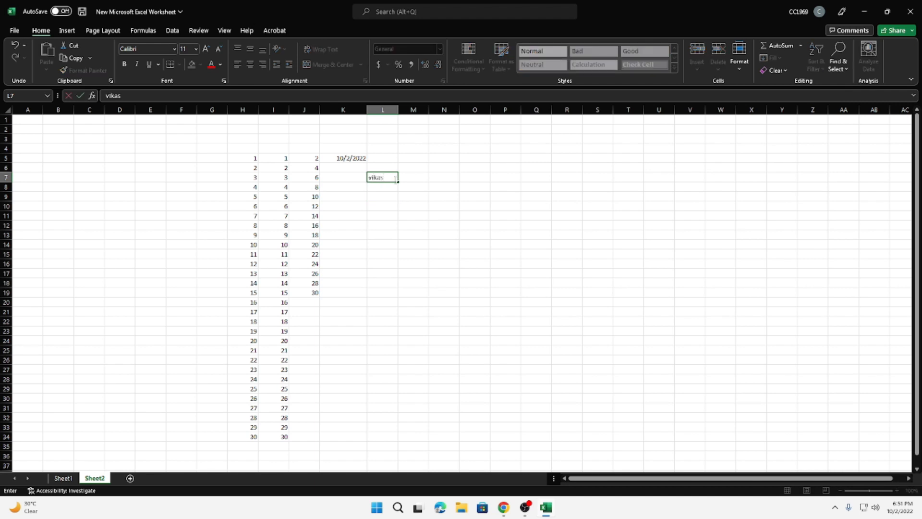
key("Return")
type("raj")
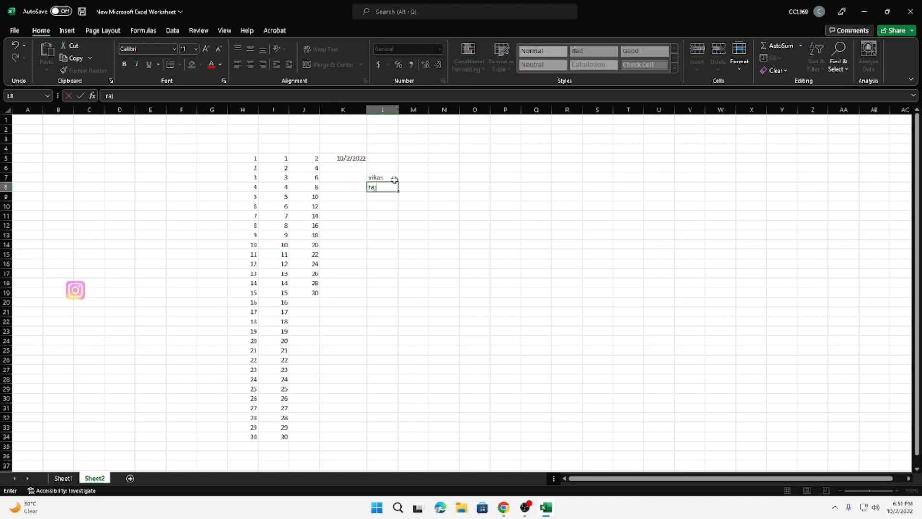
key("Return")
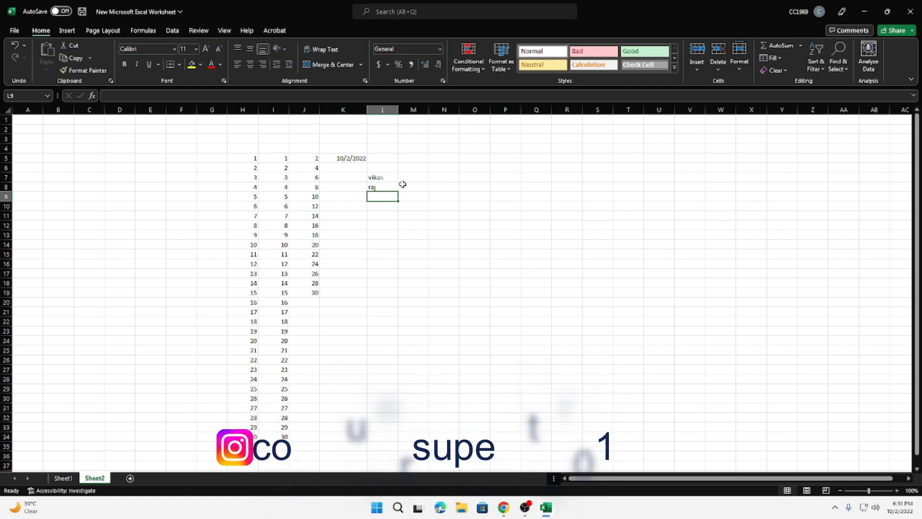
left_click_drag(385, 183, 383, 187)
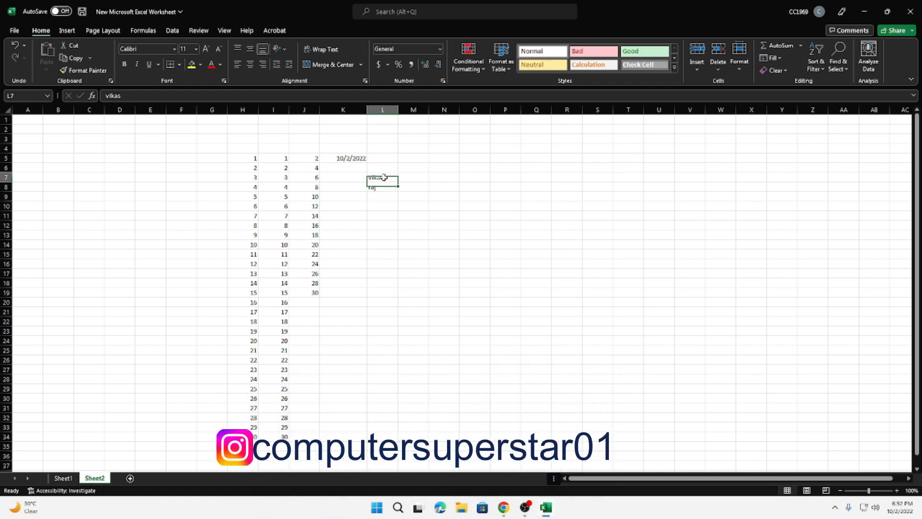
left_click(775, 57)
left_click(790, 146)
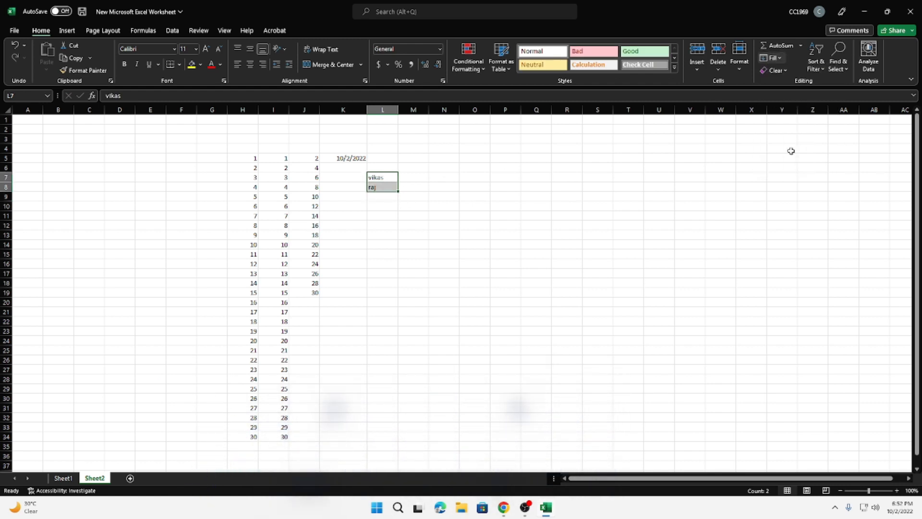
Type a first name in M7 and a surname in N7
left_click(374, 188)
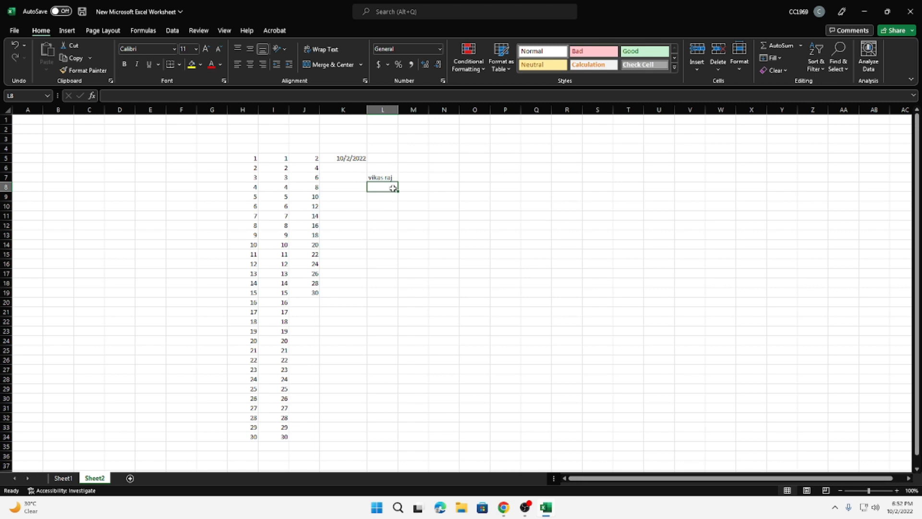
left_click(421, 179)
type("ram")
key("Tab")
type("mishra")
key("Tab")
On Sheet1, apply Clear All to the whole F2:O15 table, then undo it
left_click(63, 478)
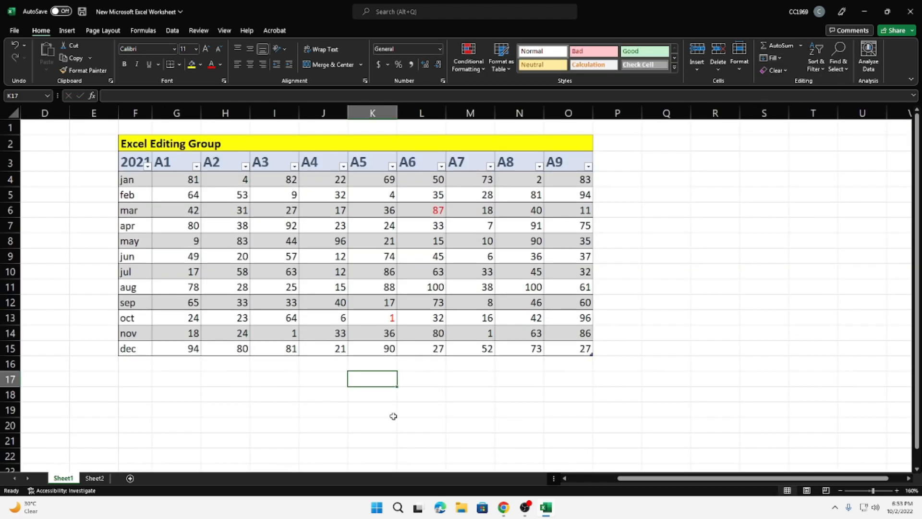
left_click(788, 70)
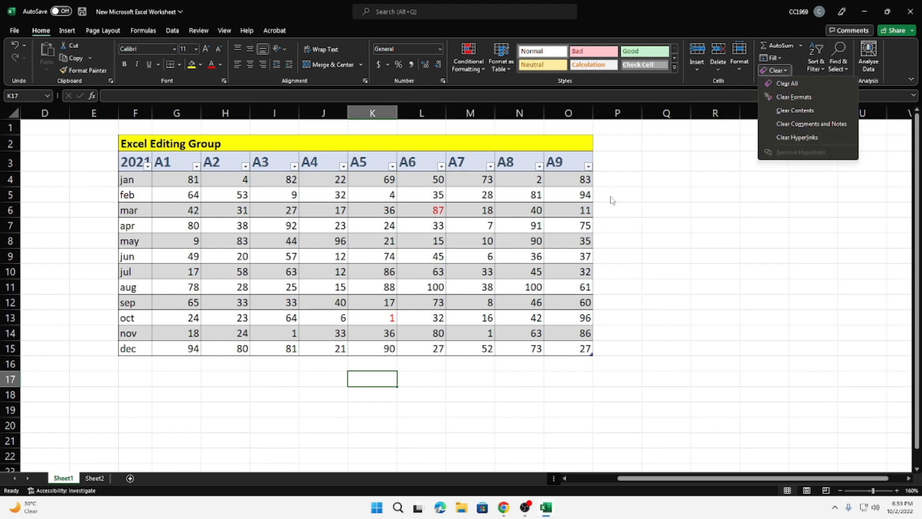
left_click(321, 232)
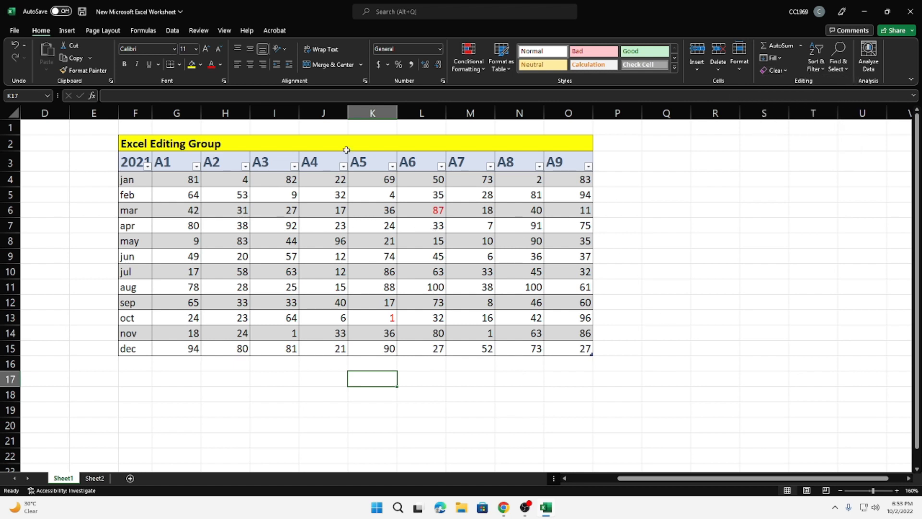
left_click_drag(140, 147, 537, 346)
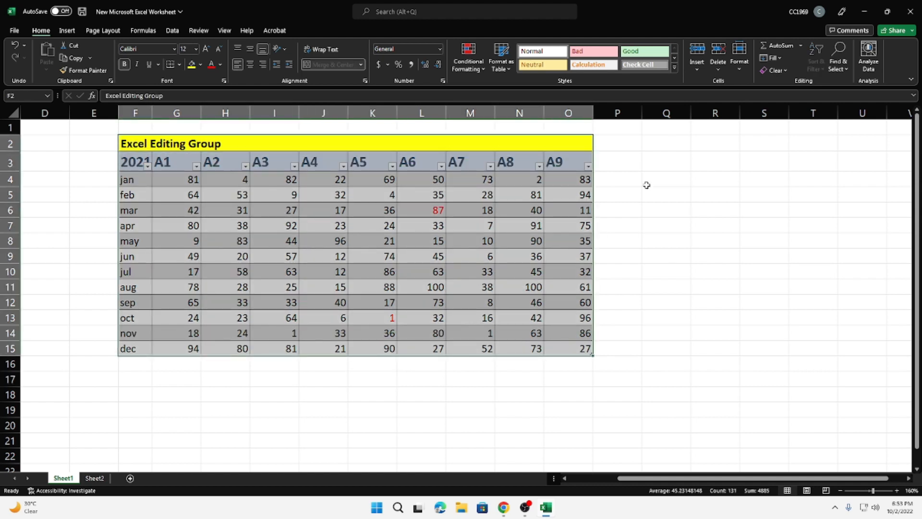
left_click(783, 71)
left_click(790, 81)
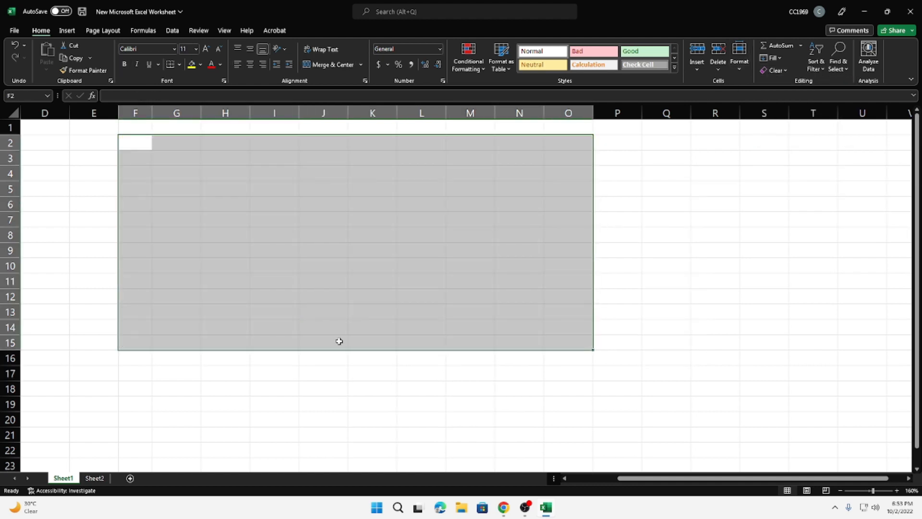
key("ctrl+z")
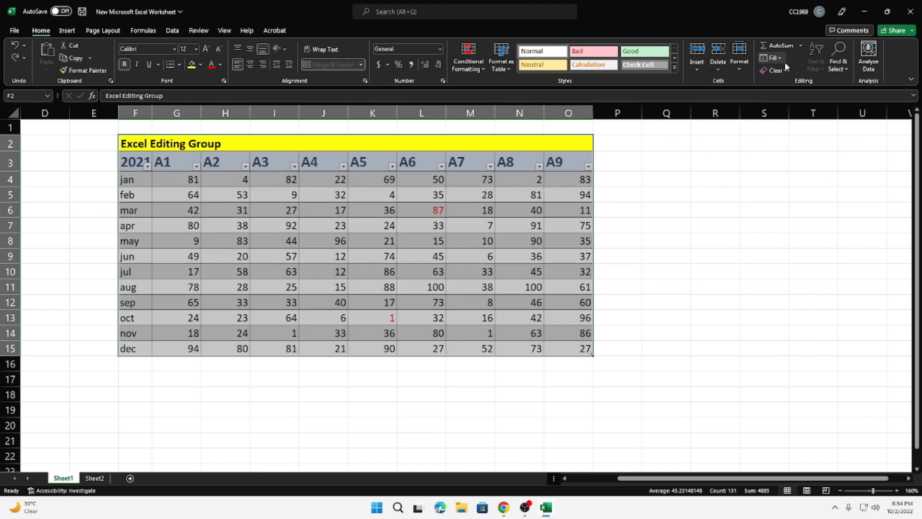
Apply Clear Formats to the table, then undo to restore its formatting
left_click(776, 70)
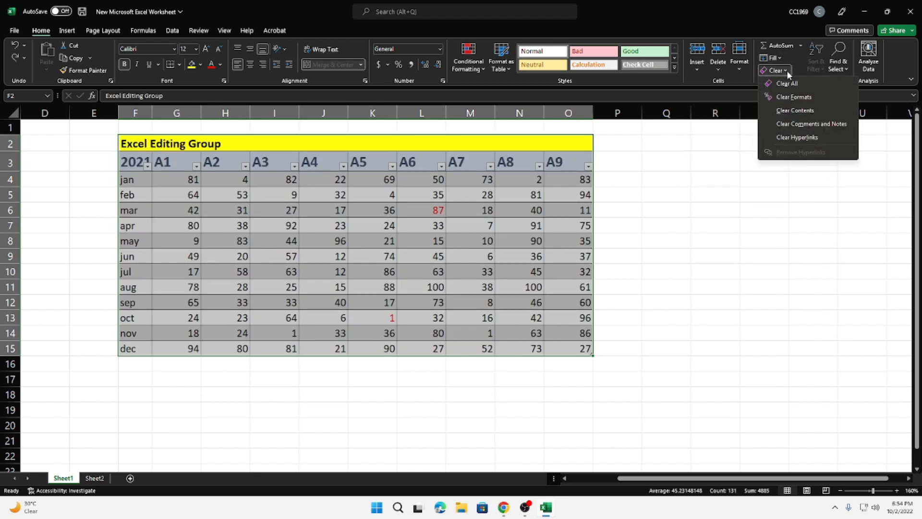
left_click(794, 97)
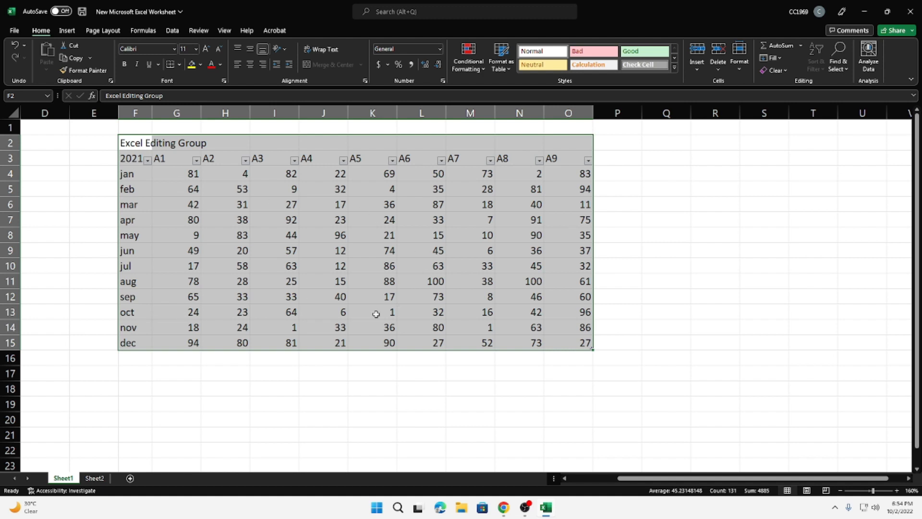
key("ctrl+z")
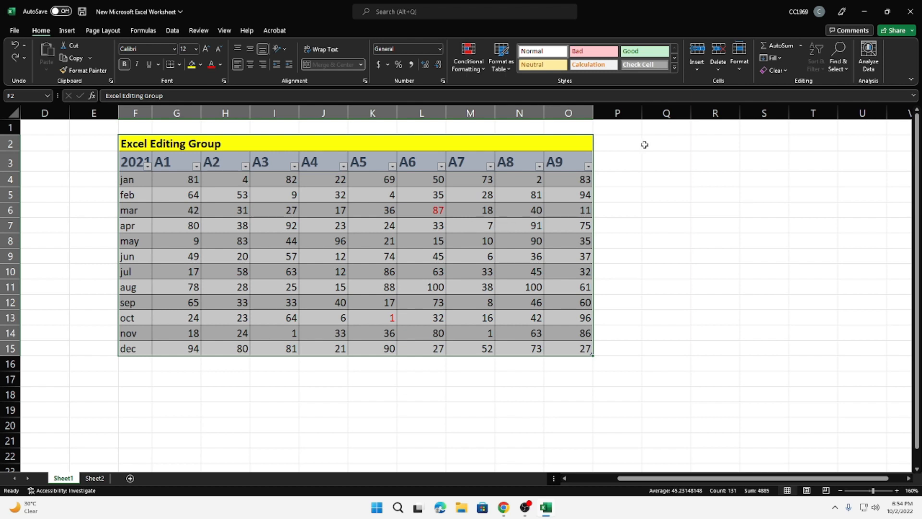
left_click(786, 71)
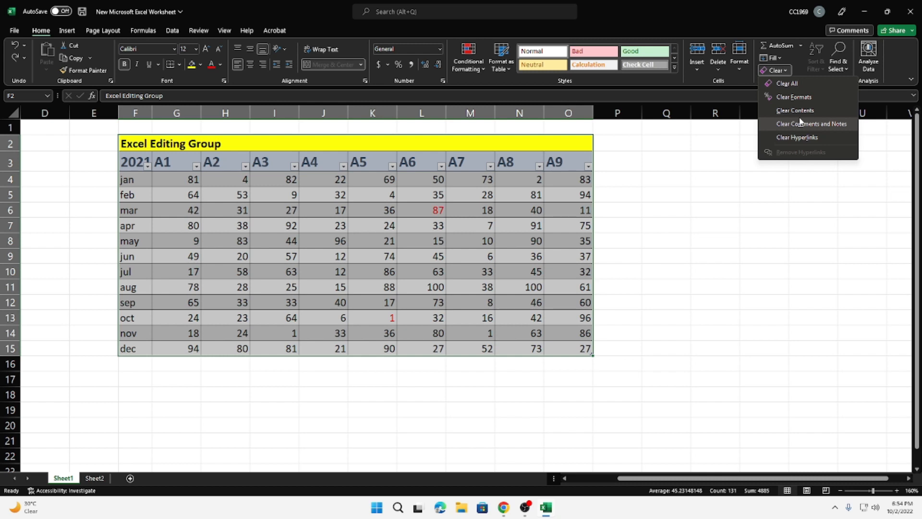
Post a new comment on cell L5 (value 35) that greets a person by name
left_click(445, 201)
left_click(446, 200)
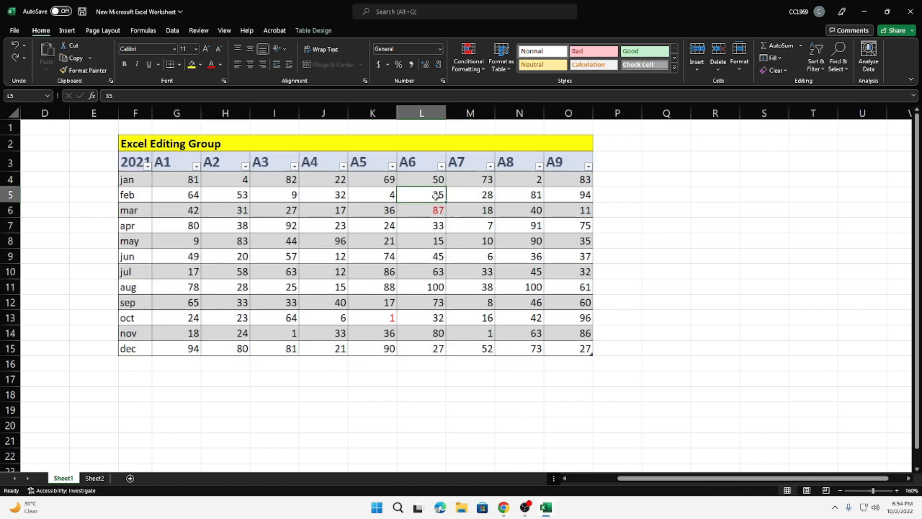
right_click(446, 201)
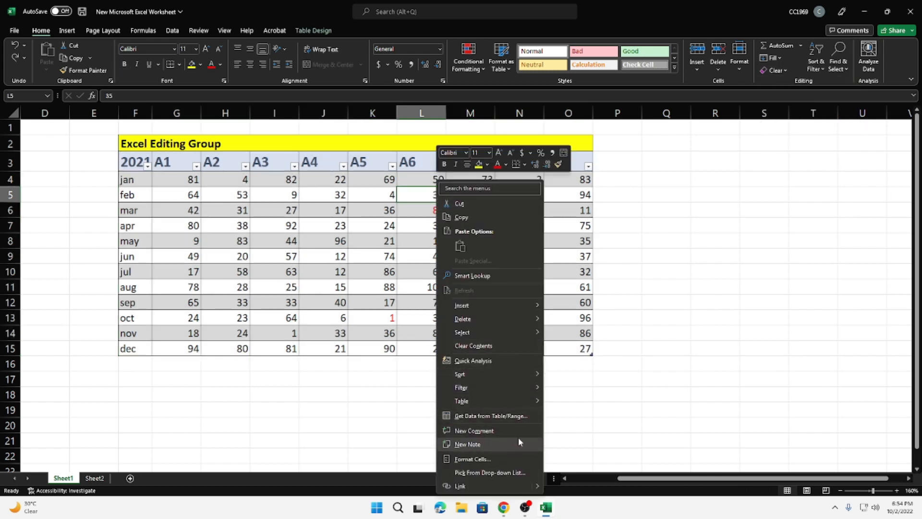
key("Escape")
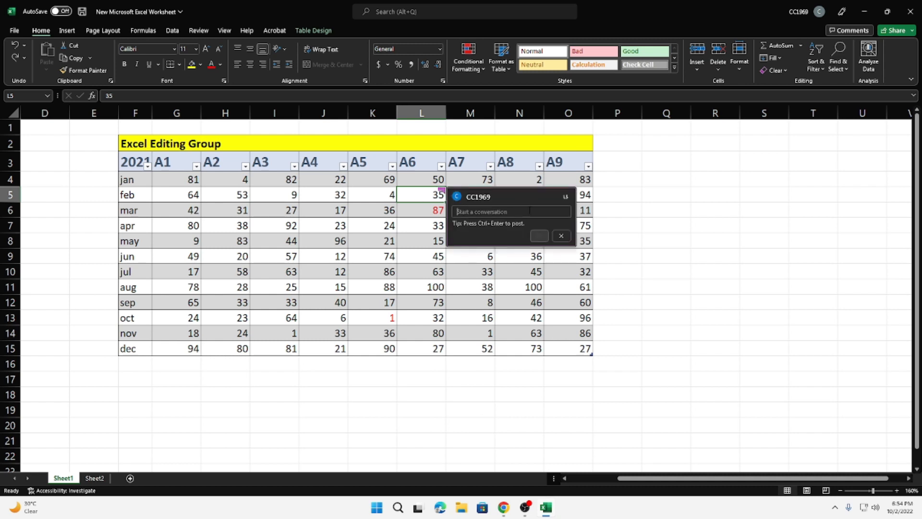
type("sdfasdf")
key("shift+Left")
key("shift+Left")
key("shift+Left")
key("shift+Left")
key("shift+Left")
key("shift+Left")
key("BackSpace")
key("BackSpace")
type("Hi")
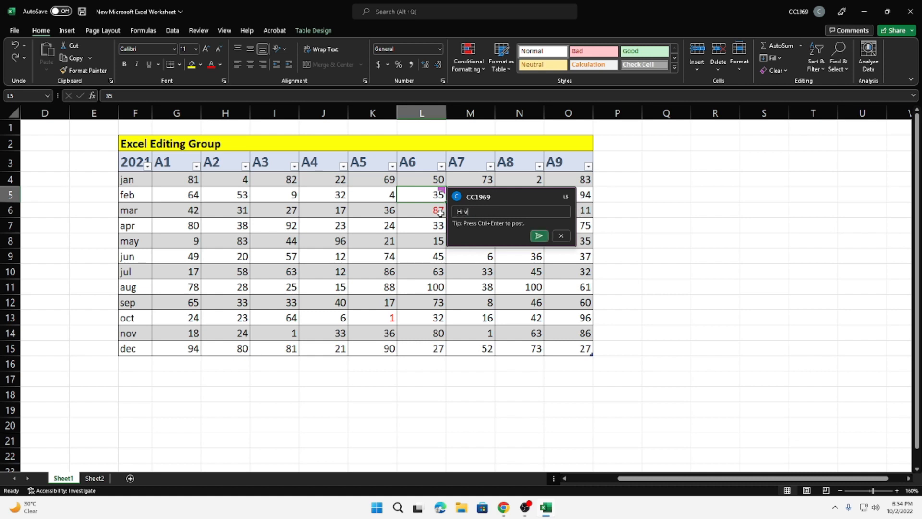
type(" vikas")
left_click(534, 235)
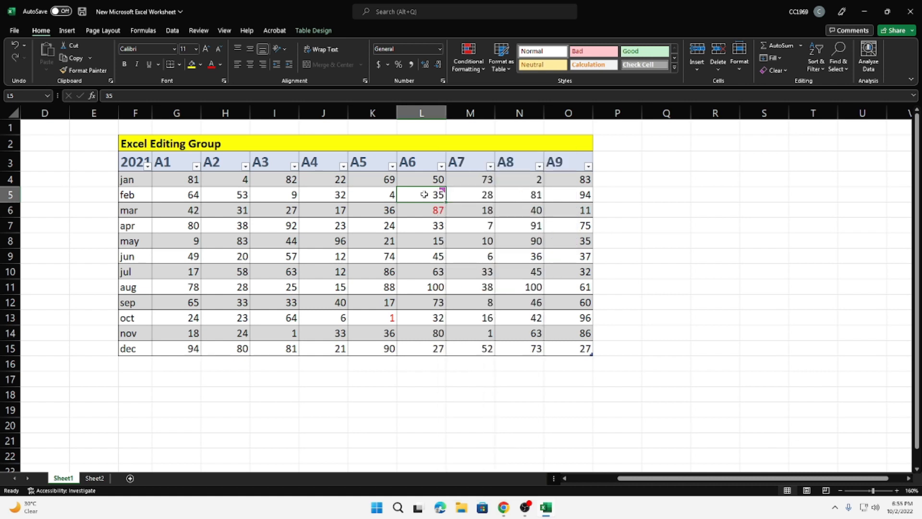
mouse_move(442, 191)
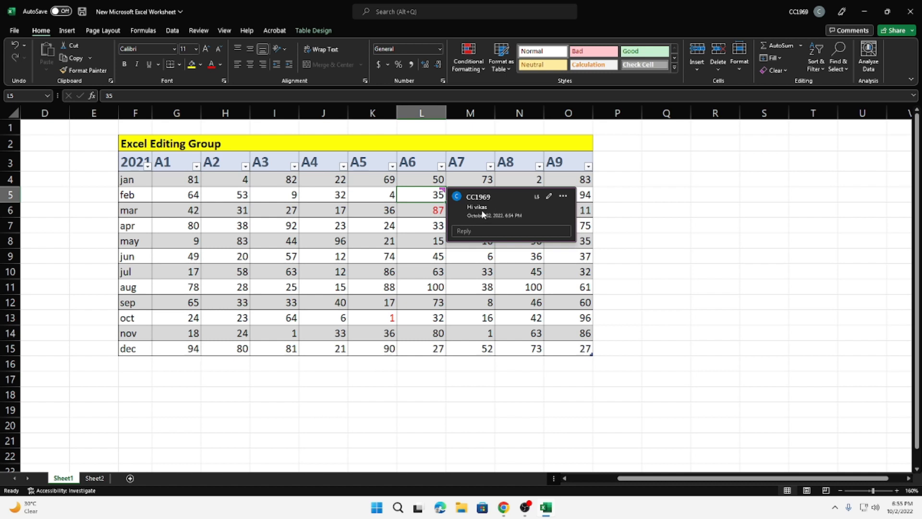
Remove L5's greeting comment with Clear Comments and Notes, keeping the value 35
left_click(787, 71)
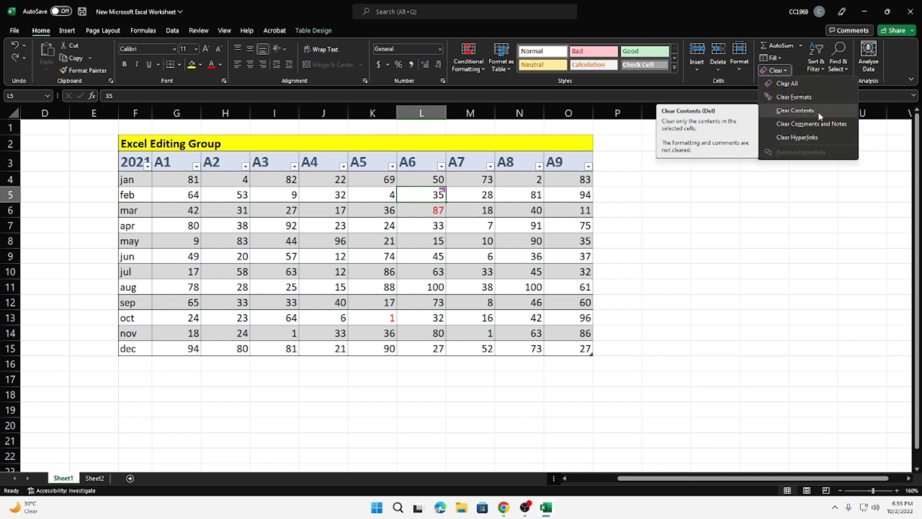
left_click(832, 124)
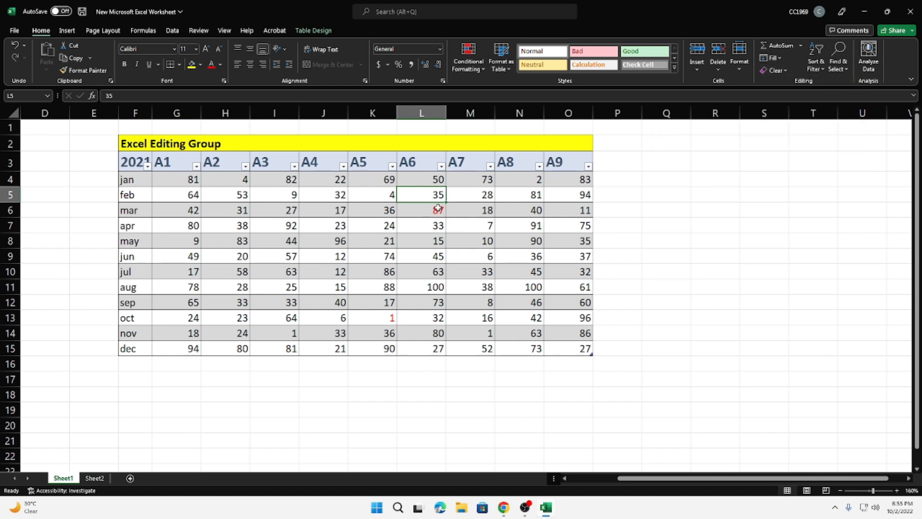
left_click(788, 71)
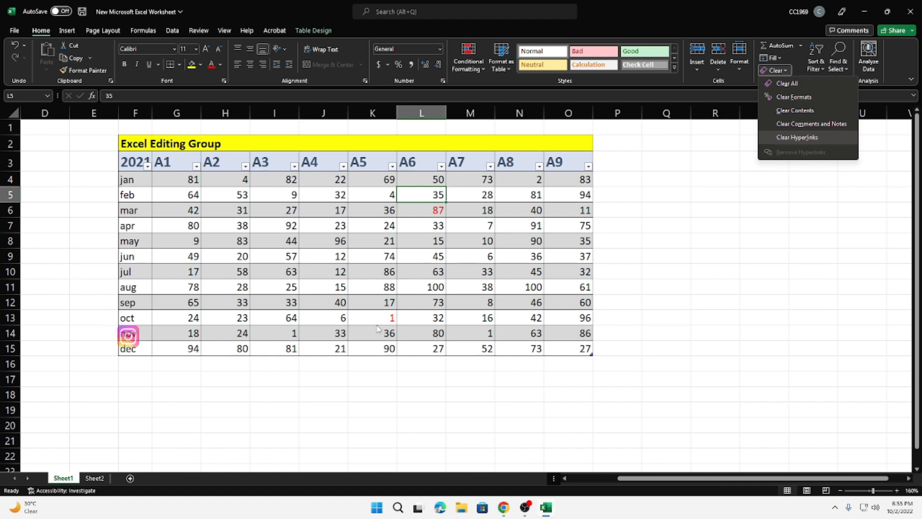
left_click(344, 241)
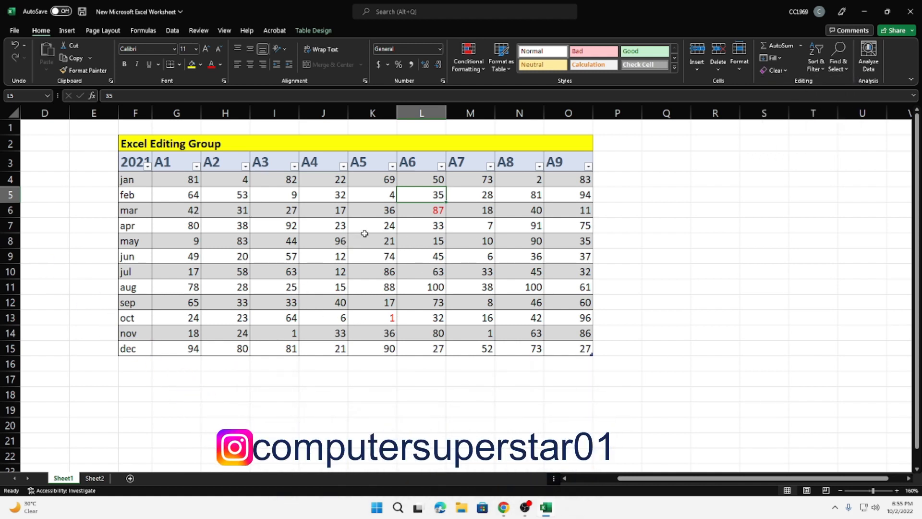
key("ctrl+k")
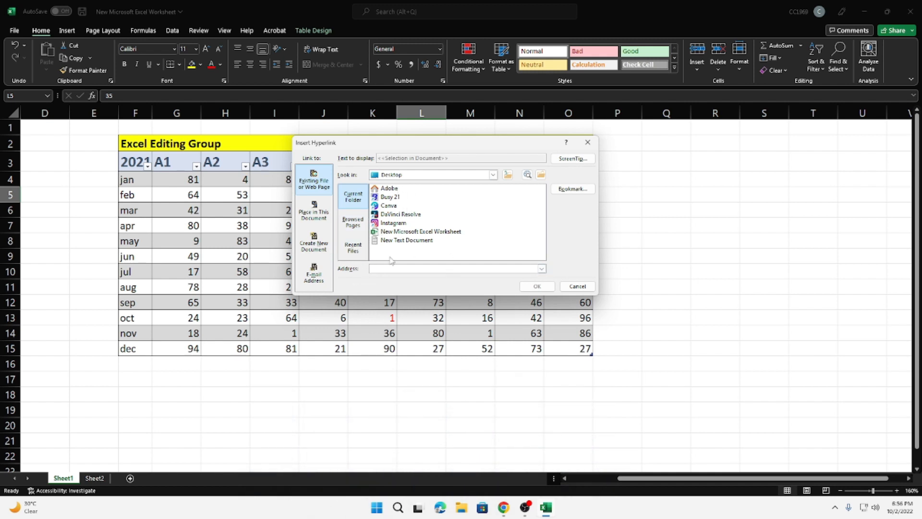
left_click(588, 143)
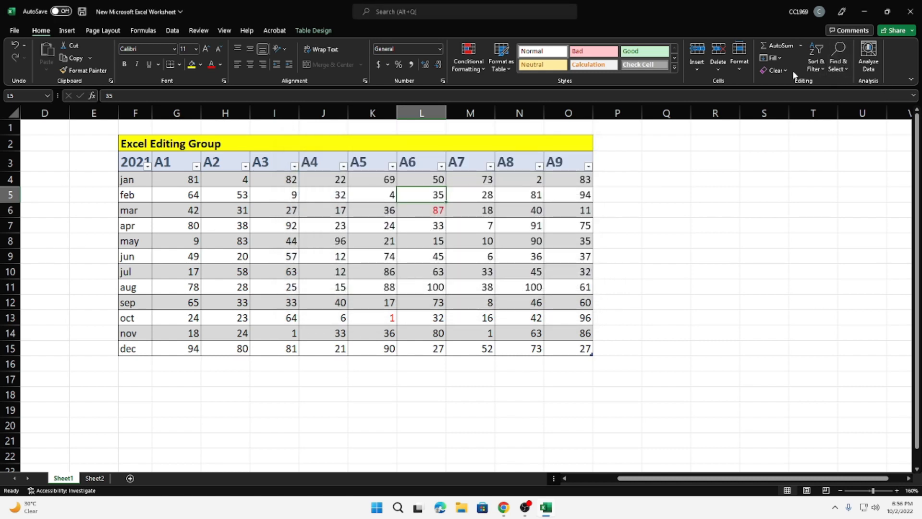
left_click(774, 70)
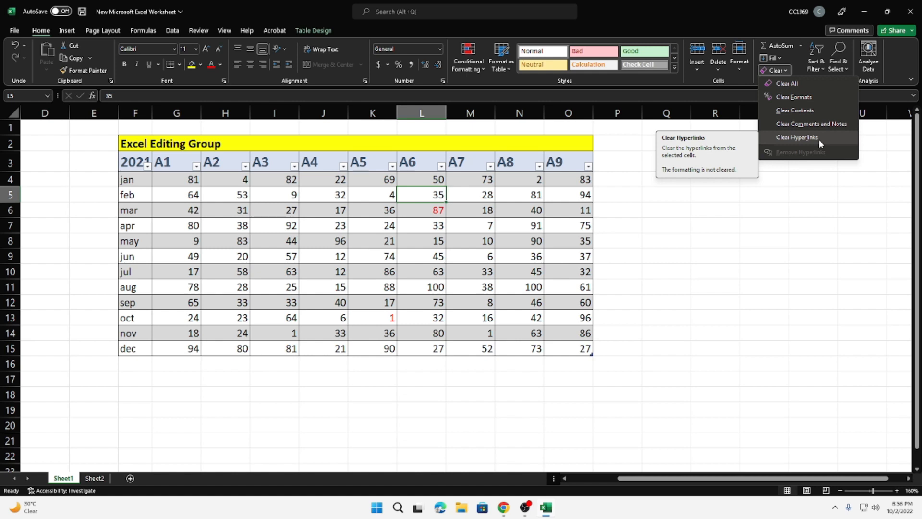
left_click(528, 216)
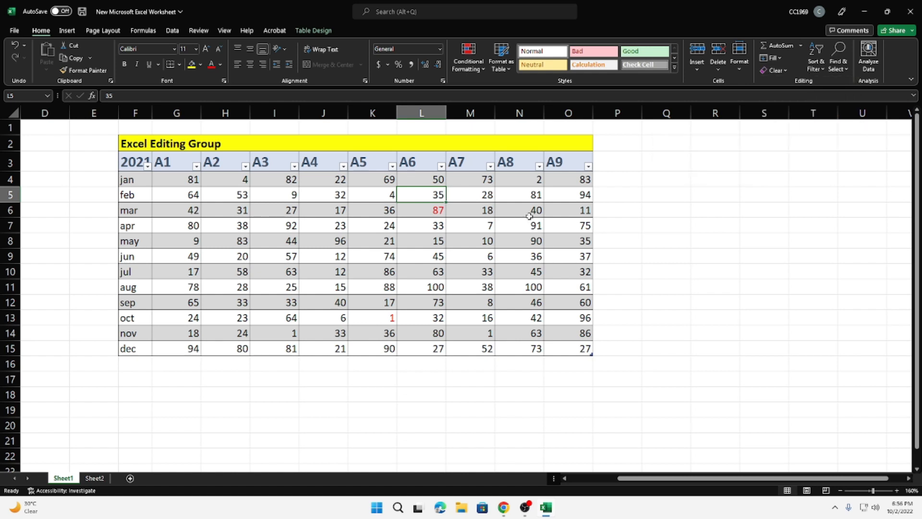